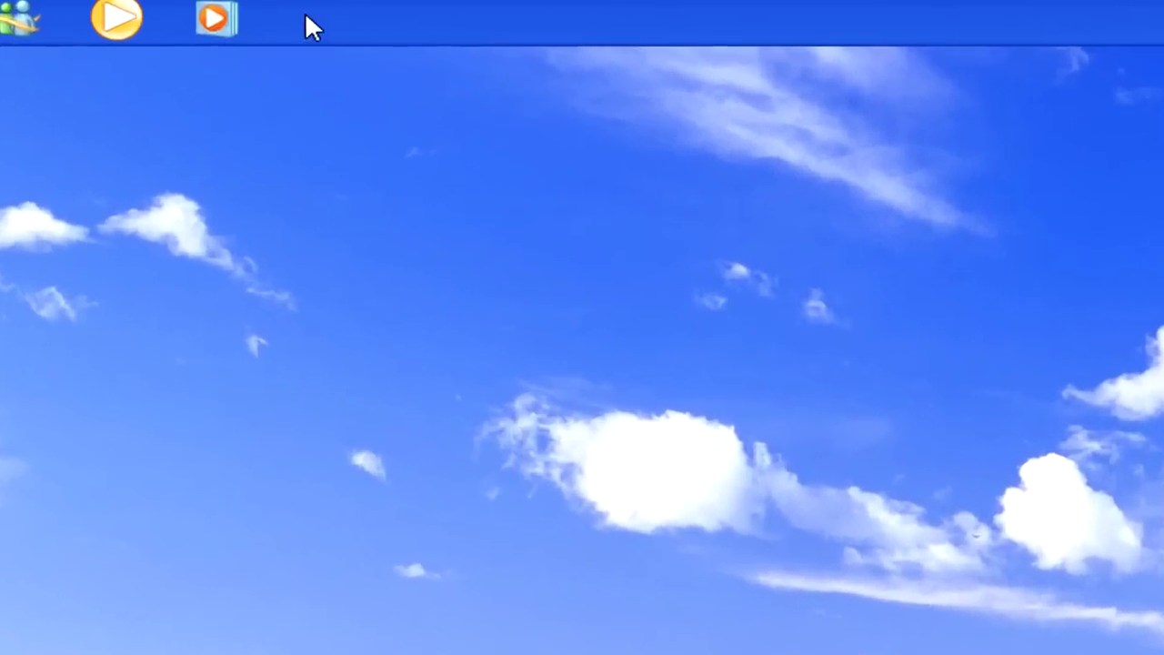
# Step: In Taskbar Properties, use small icons and set buttons to Combine when taskbar is full
pyautogui.rightClick(305, 15)
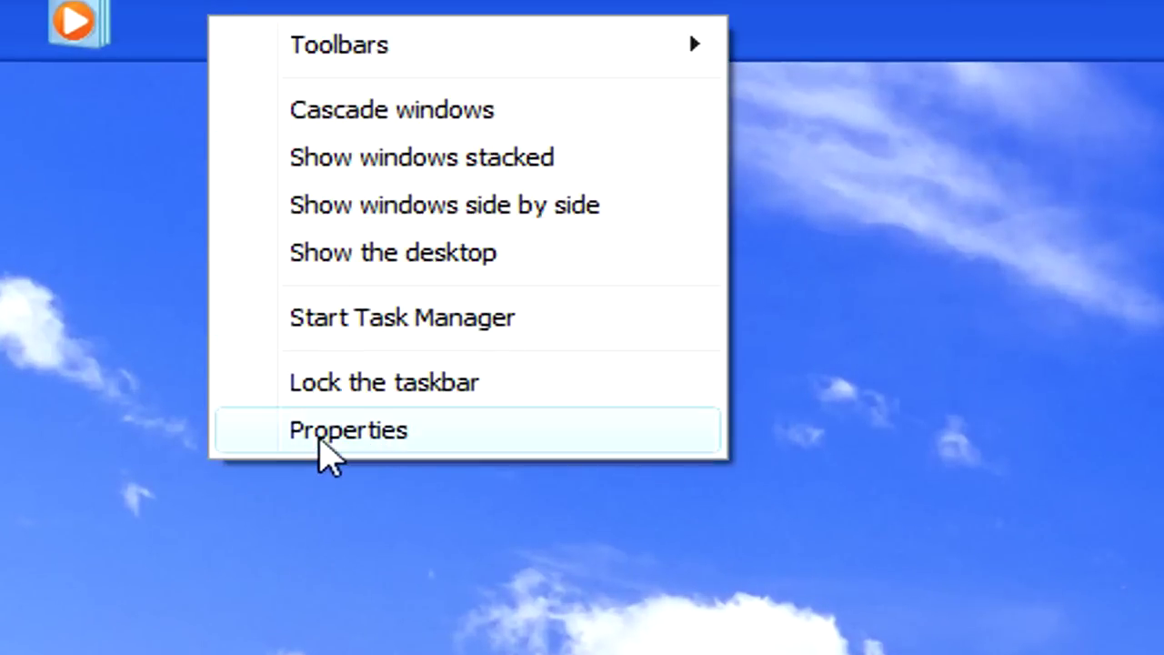
pyautogui.click(320, 433)
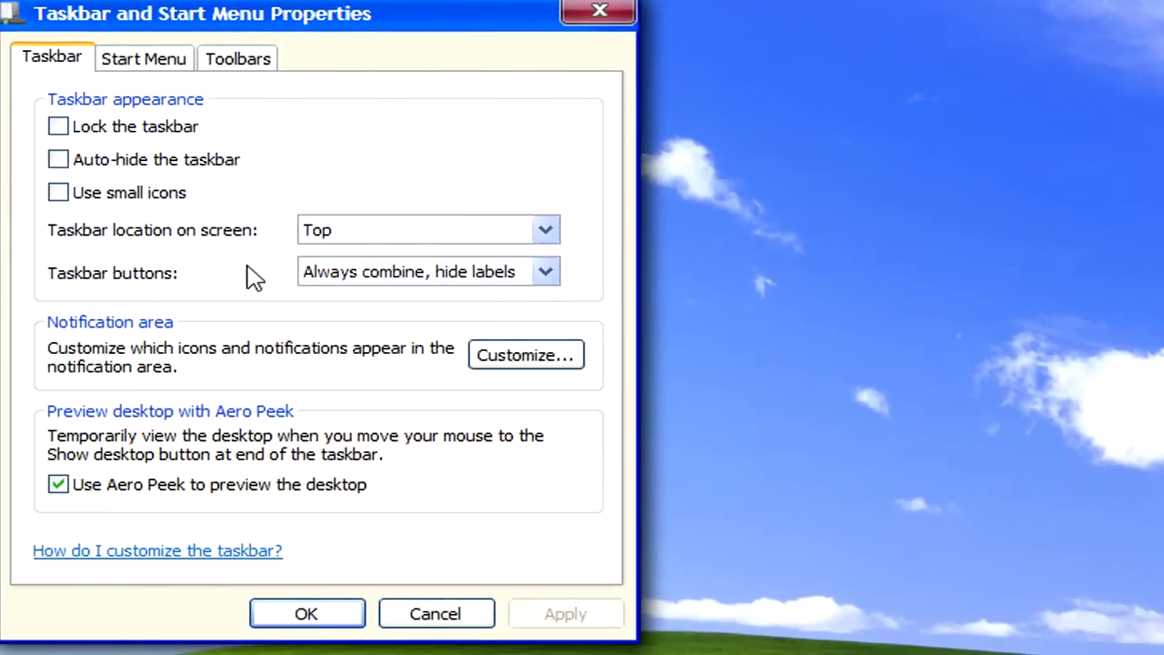
pyautogui.click(333, 282)
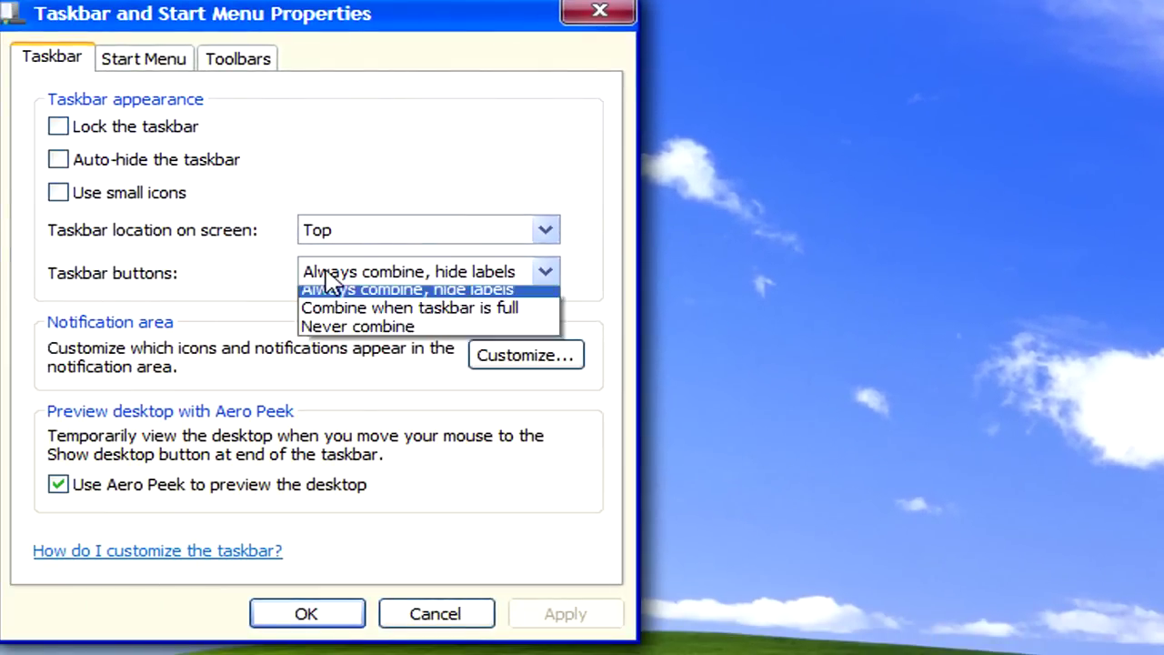
pyautogui.click(348, 317)
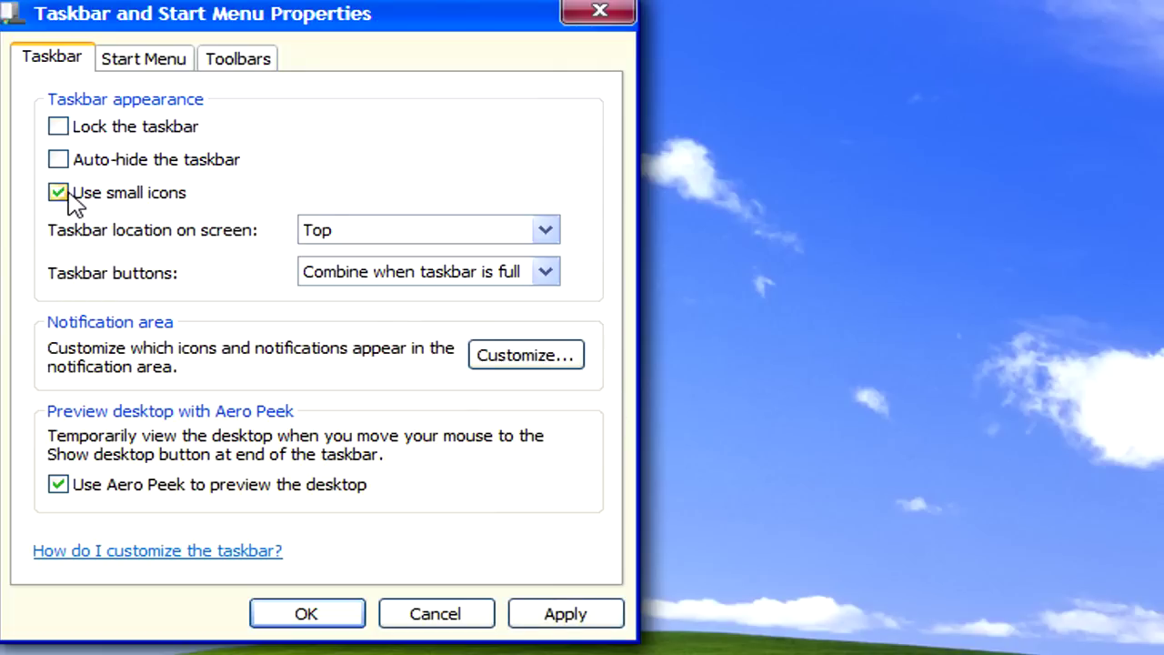
pyautogui.click(613, 628)
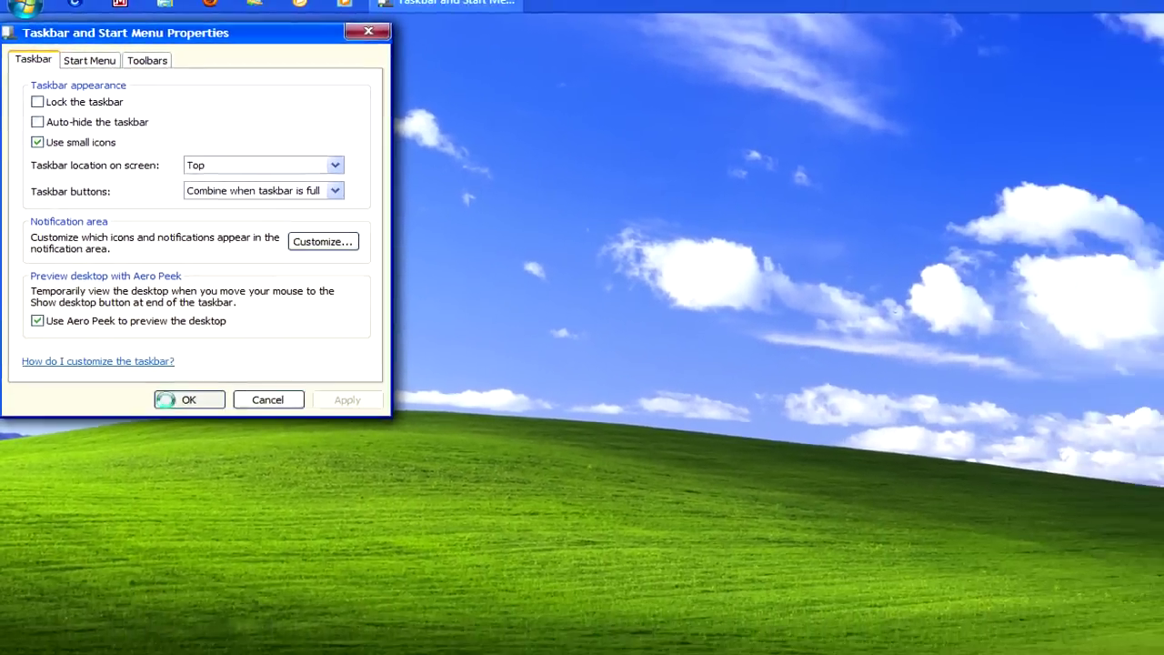
pyautogui.click(165, 399)
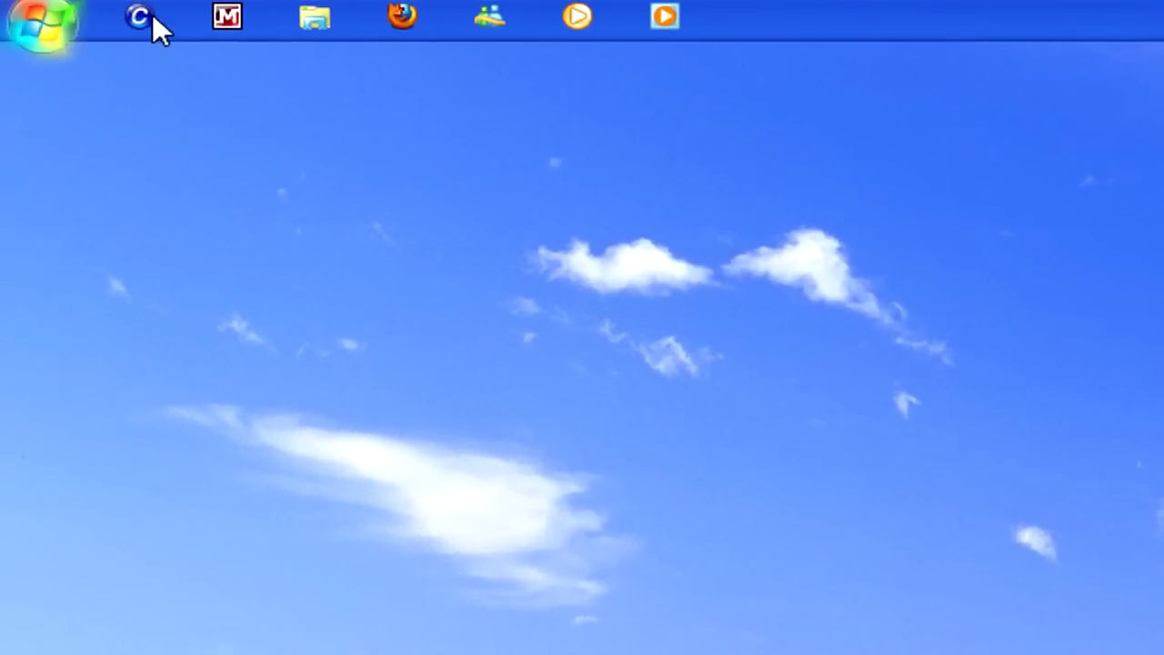
# Step: Change the taskbar buttons setting to Always combine, hide labels
pyautogui.rightClick(750, 18)
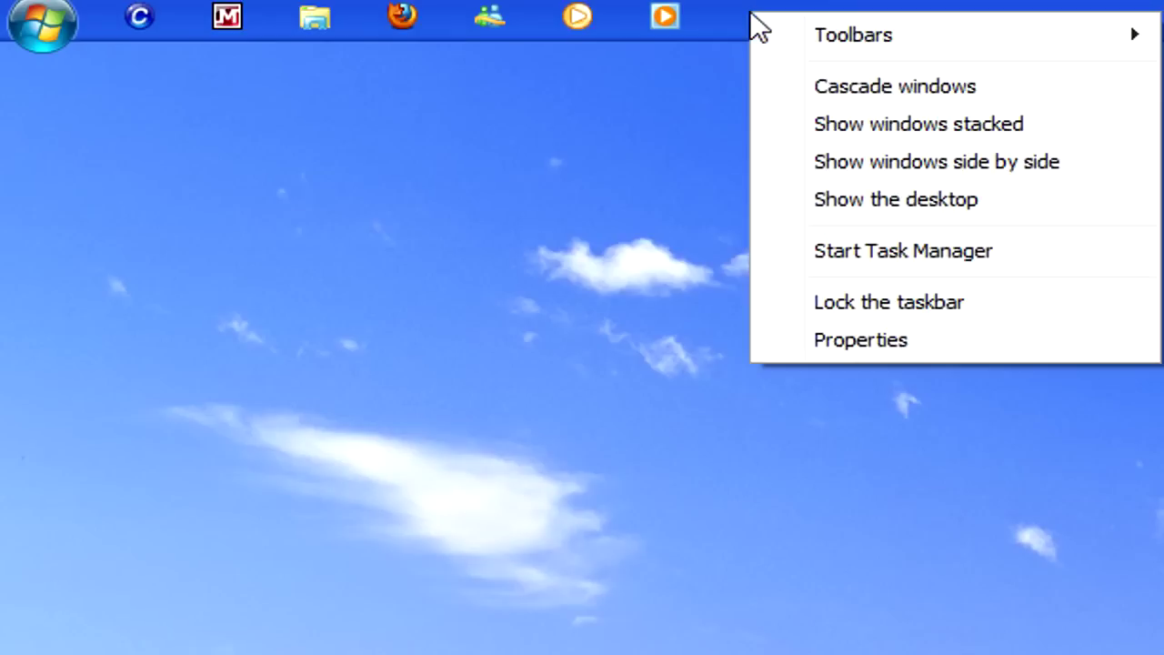
pyautogui.click(837, 339)
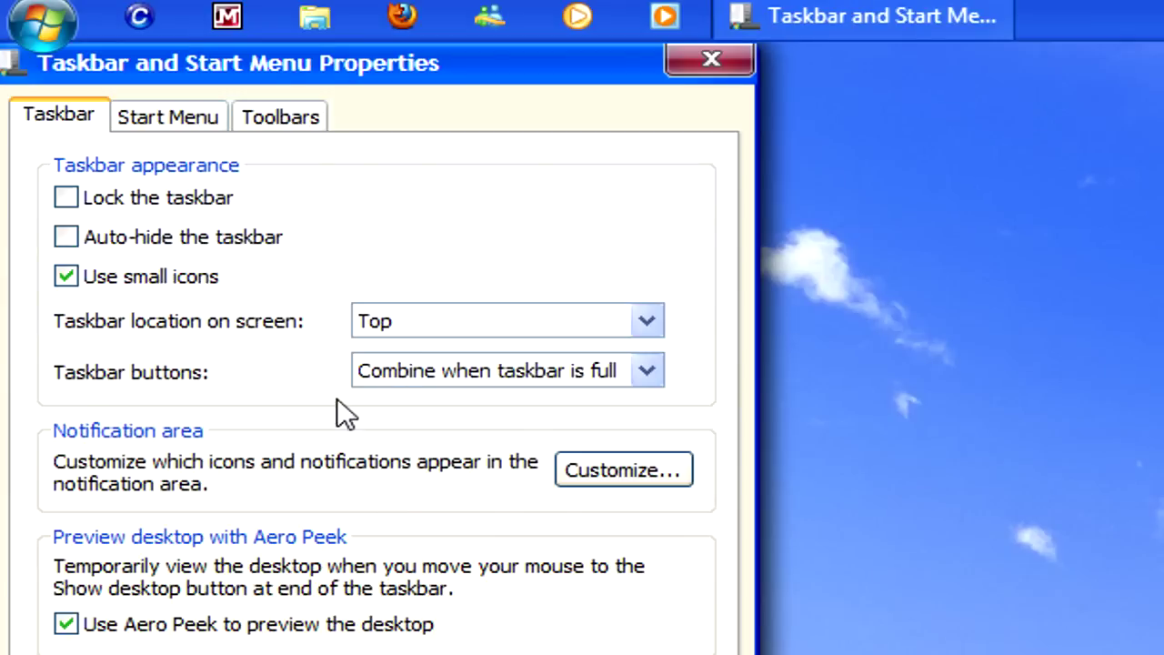
pyautogui.click(401, 371)
pyautogui.click(401, 390)
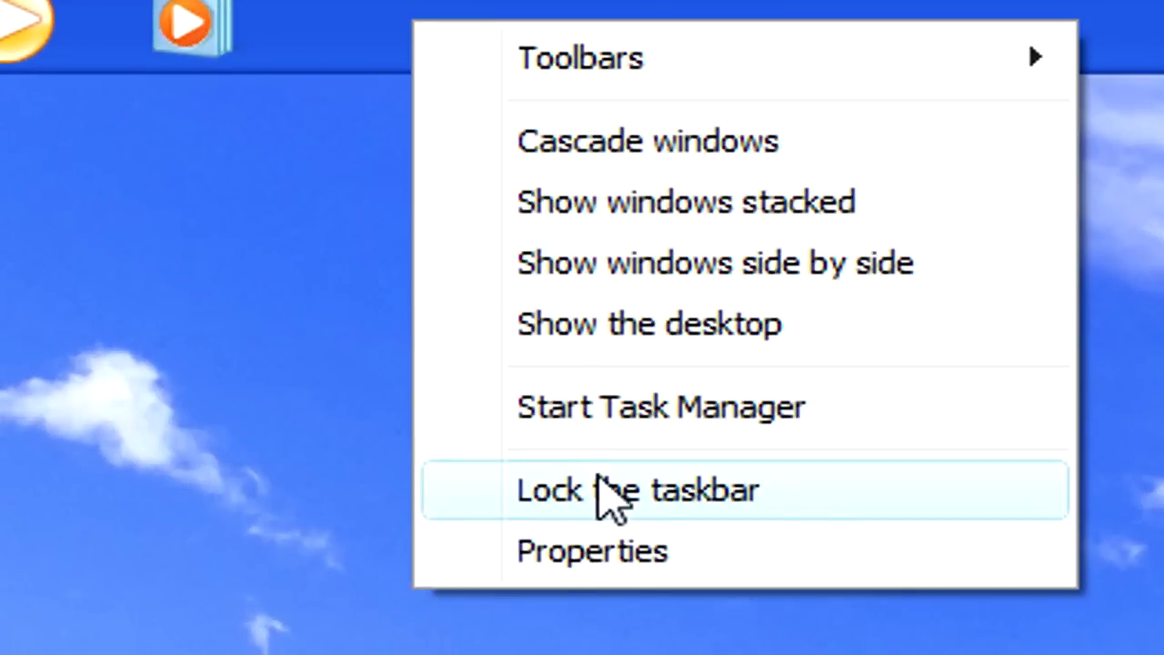
pyautogui.moveTo(182, 78)
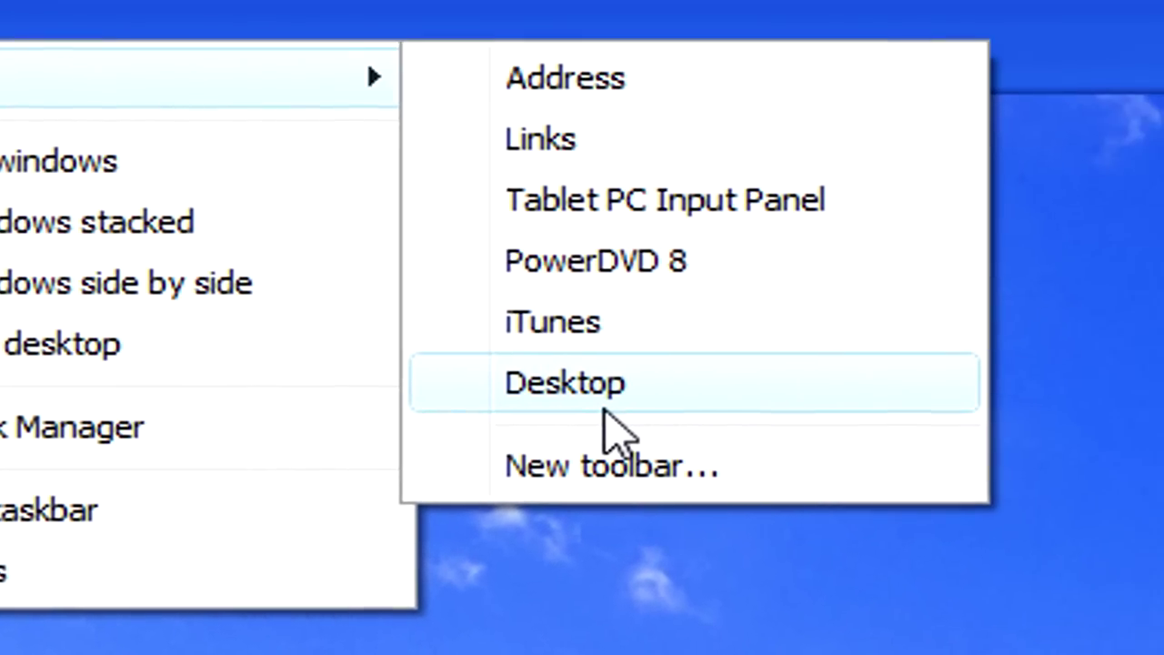
# Step: Add a new taskbar toolbar from the Quick Launch folder under the user's AppData
pyautogui.click(609, 466)
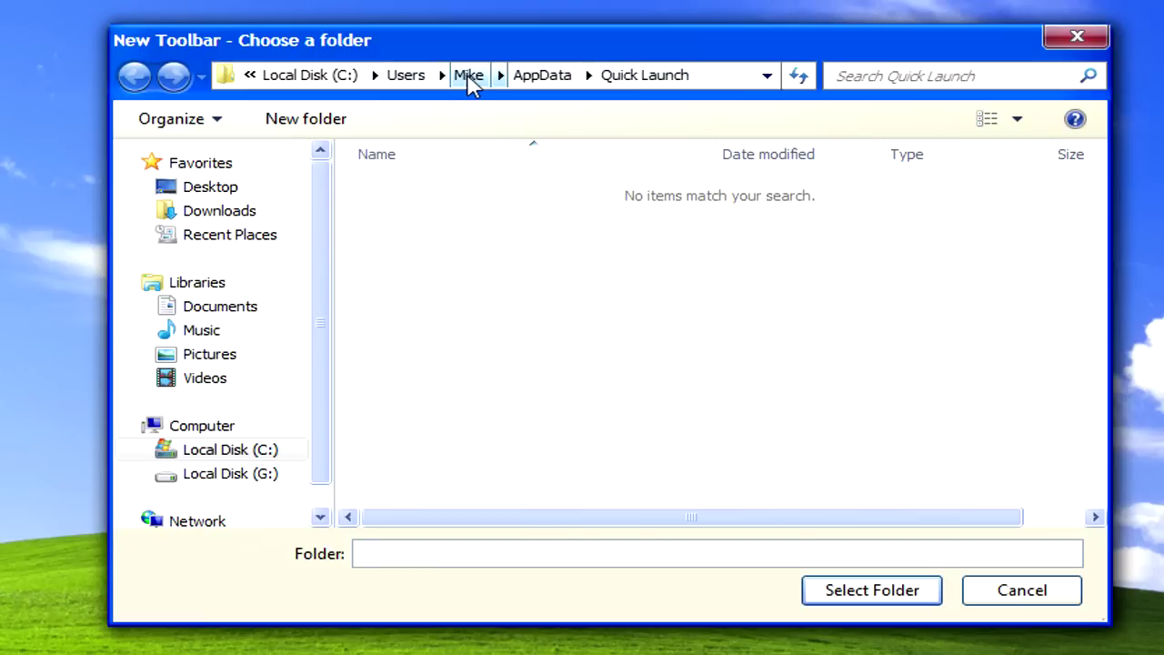
pyautogui.click(470, 77)
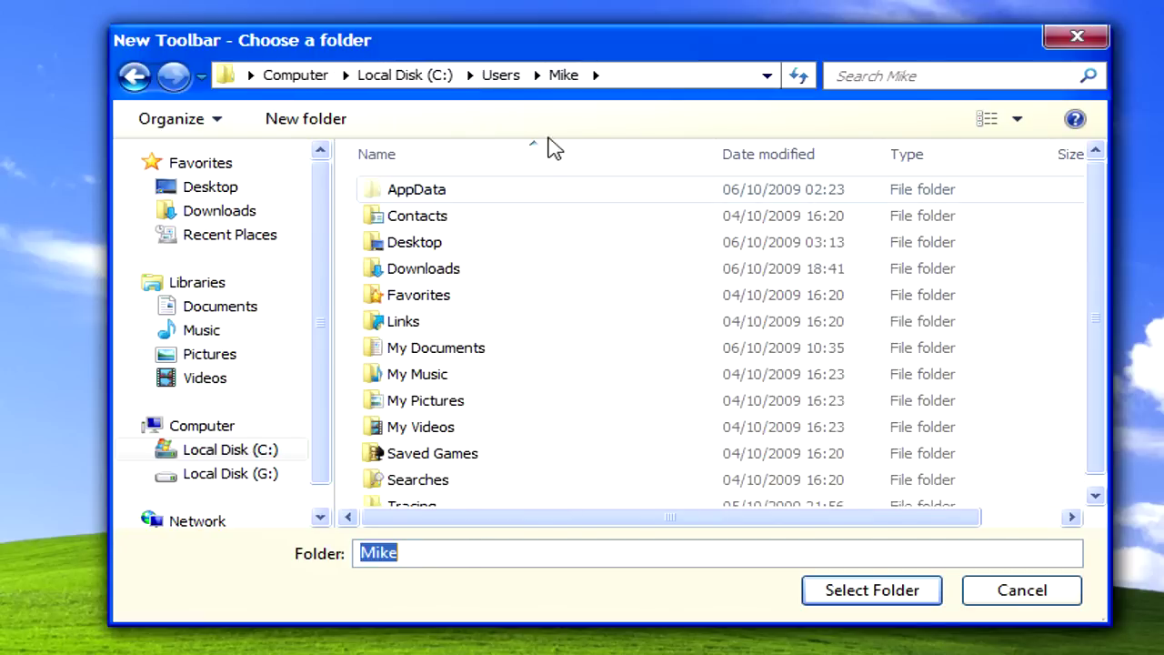
pyautogui.click(467, 197)
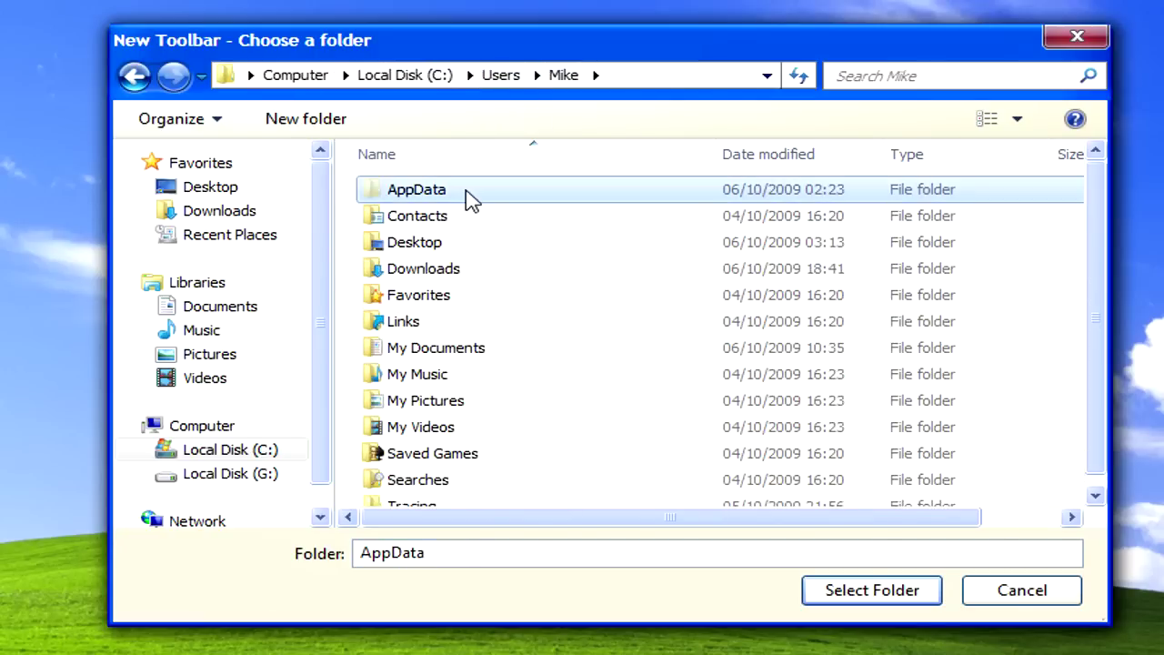
pyautogui.doubleClick(466, 196)
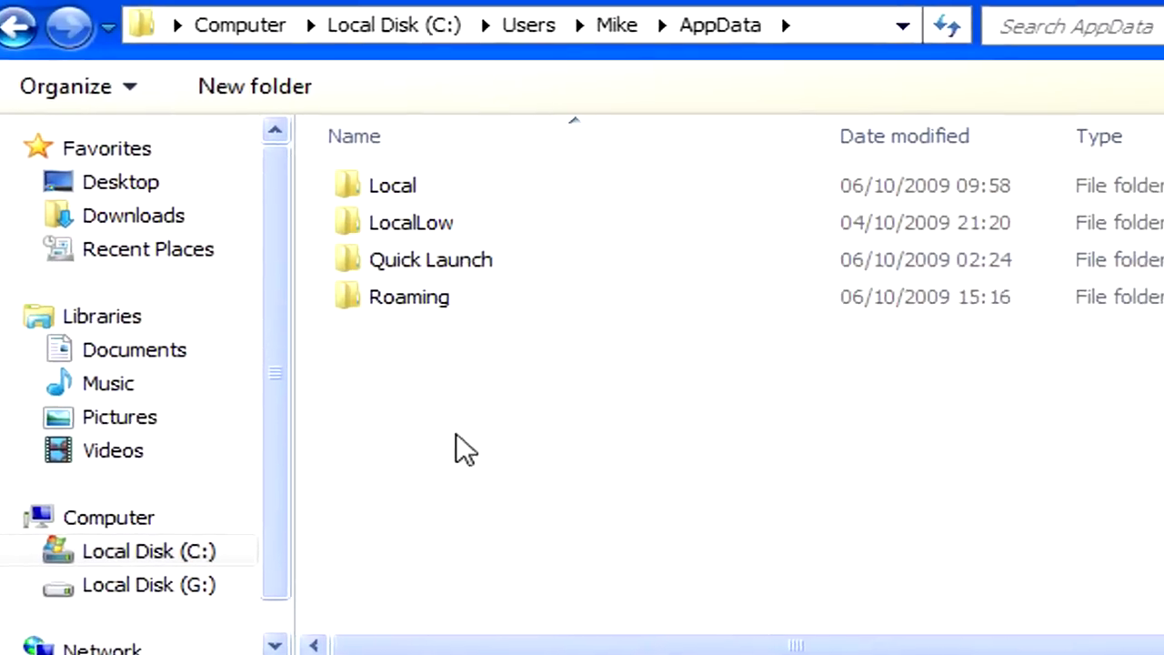
pyautogui.click(435, 278)
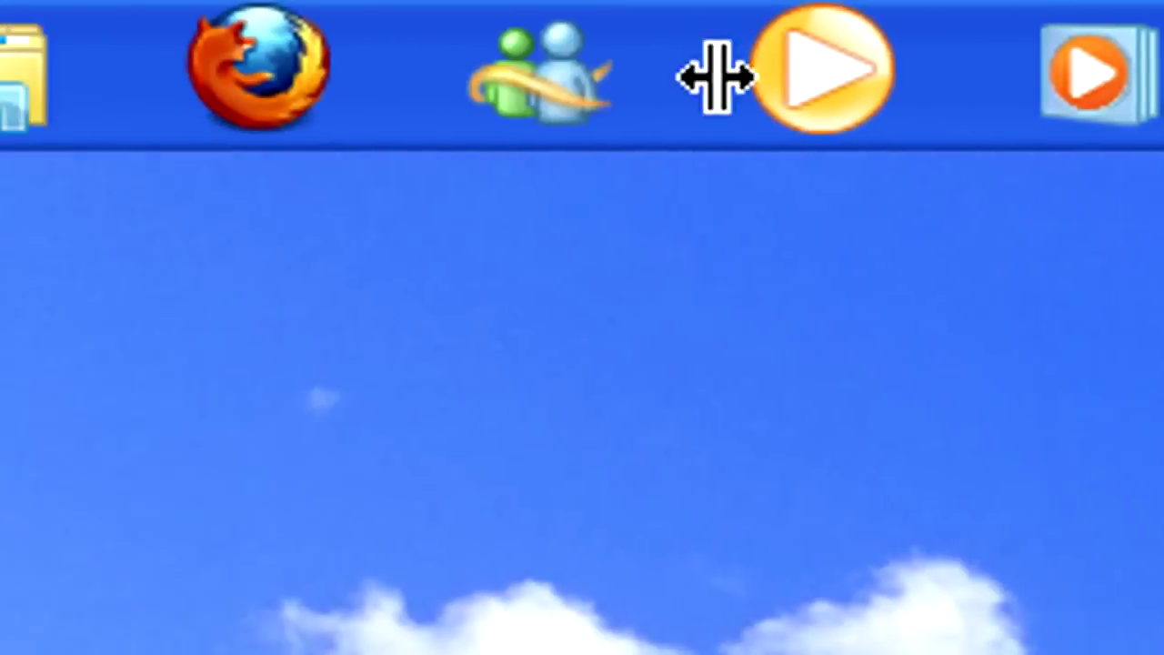
# Step: Move Quick Launch ahead of the pinned icons, hide its text and title, and widen it
pyautogui.moveTo(187, 81); pyautogui.dragTo(198, 82)
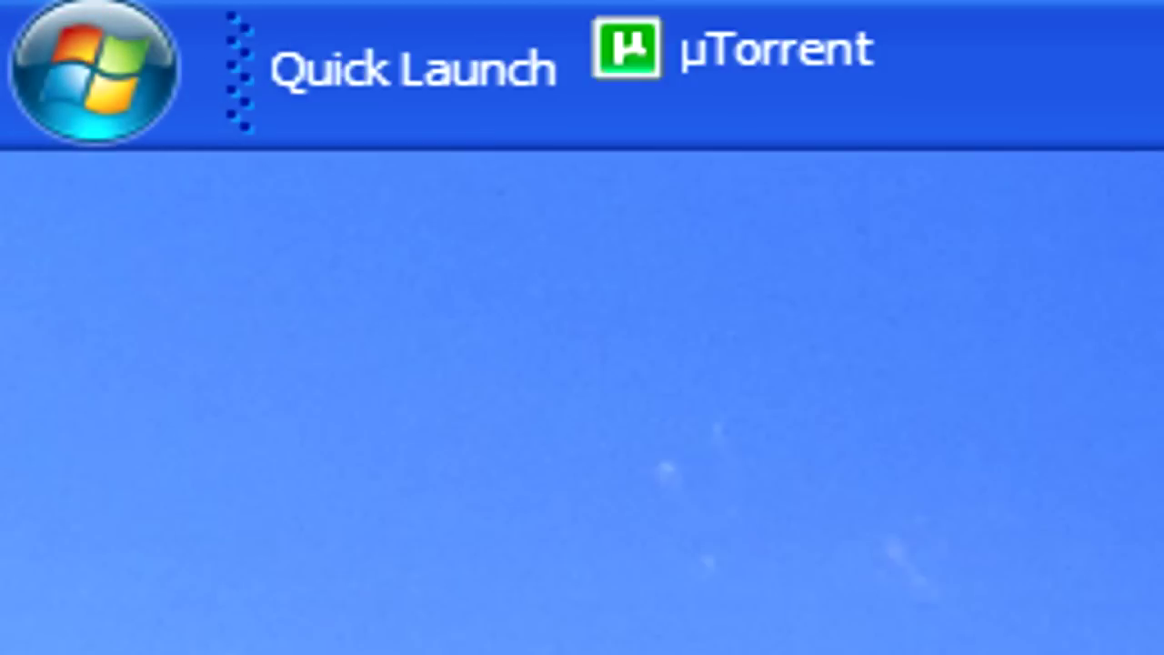
pyautogui.moveTo(1122, 7); pyautogui.dragTo(507, 7)
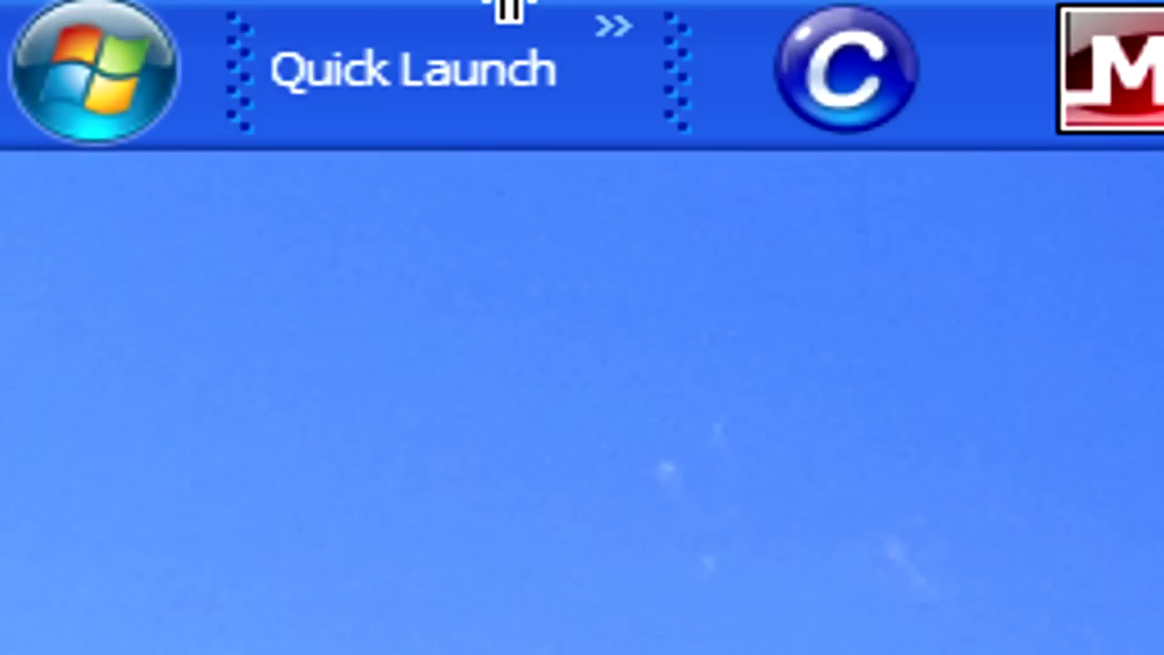
pyautogui.rightClick(382, 53)
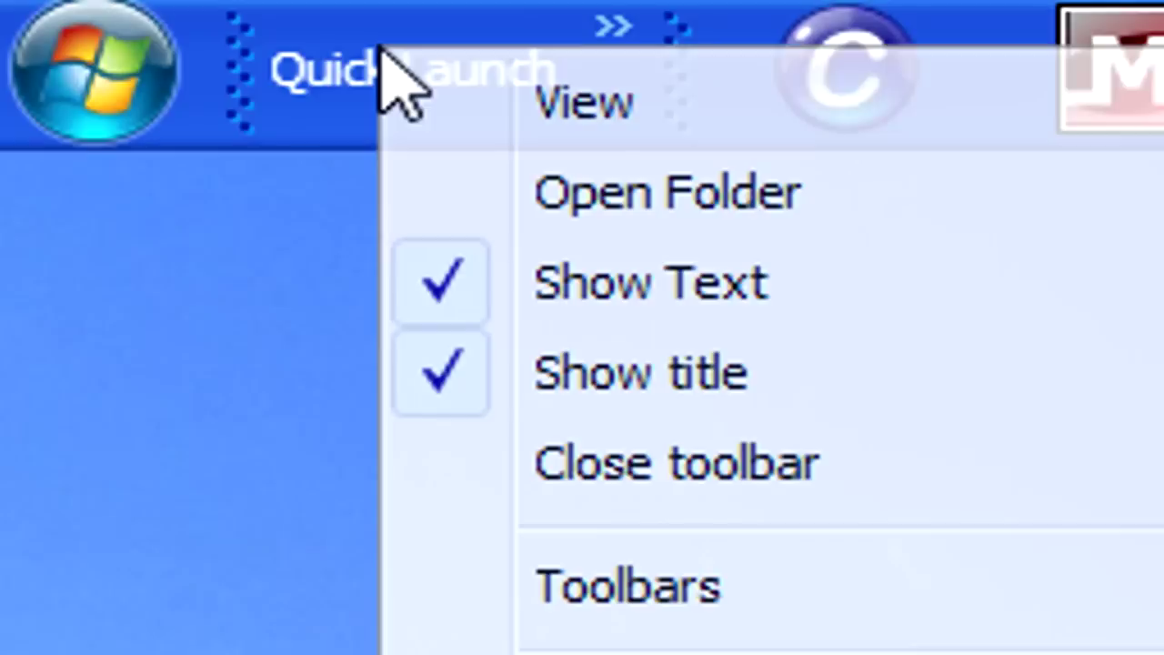
pyautogui.click(435, 264)
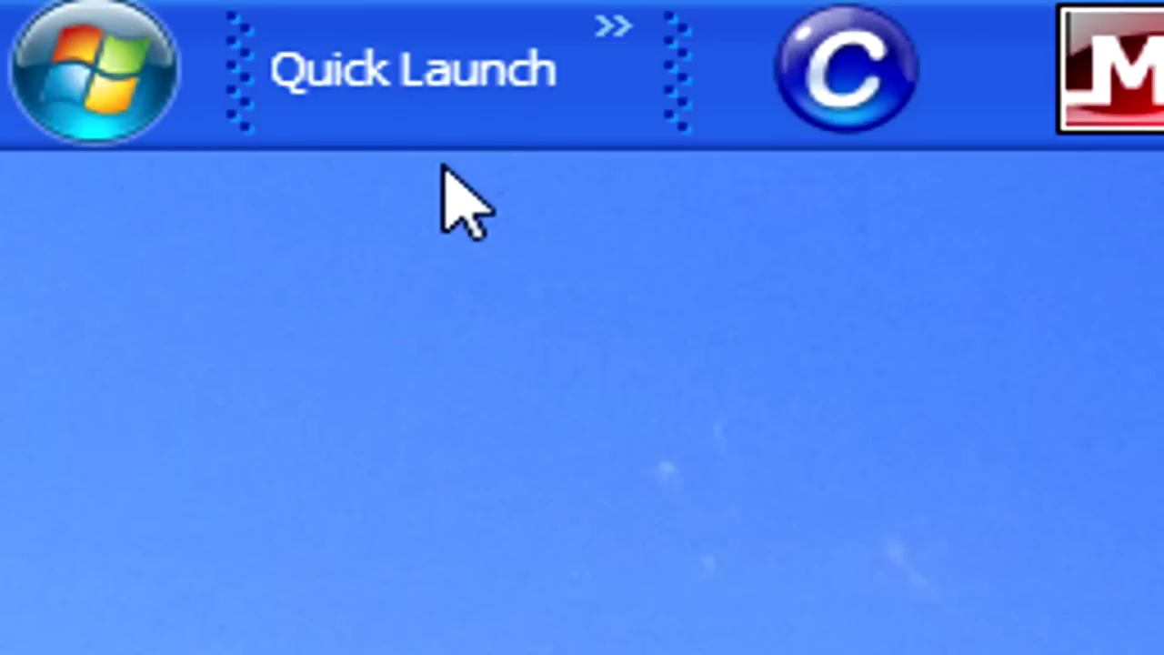
pyautogui.rightClick(439, 74)
pyautogui.click(572, 414)
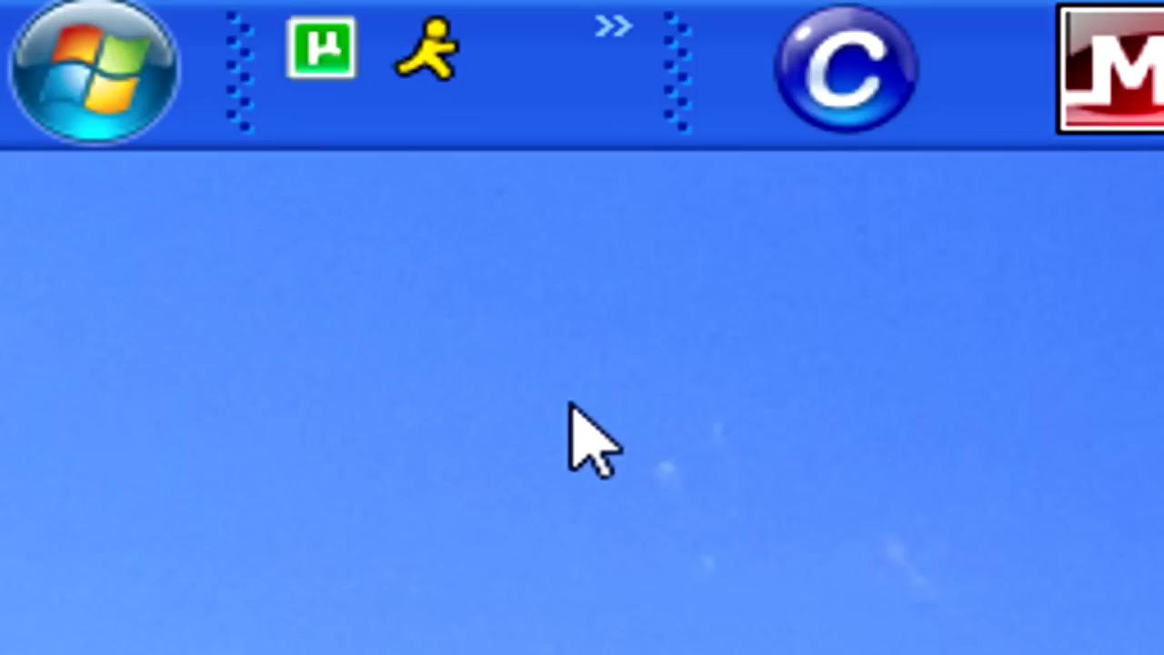
pyautogui.moveTo(694, 117)
pyautogui.mouseDown()
pyautogui.moveTo(809, 123)
pyautogui.moveTo(761, 118)
pyautogui.mouseUp()
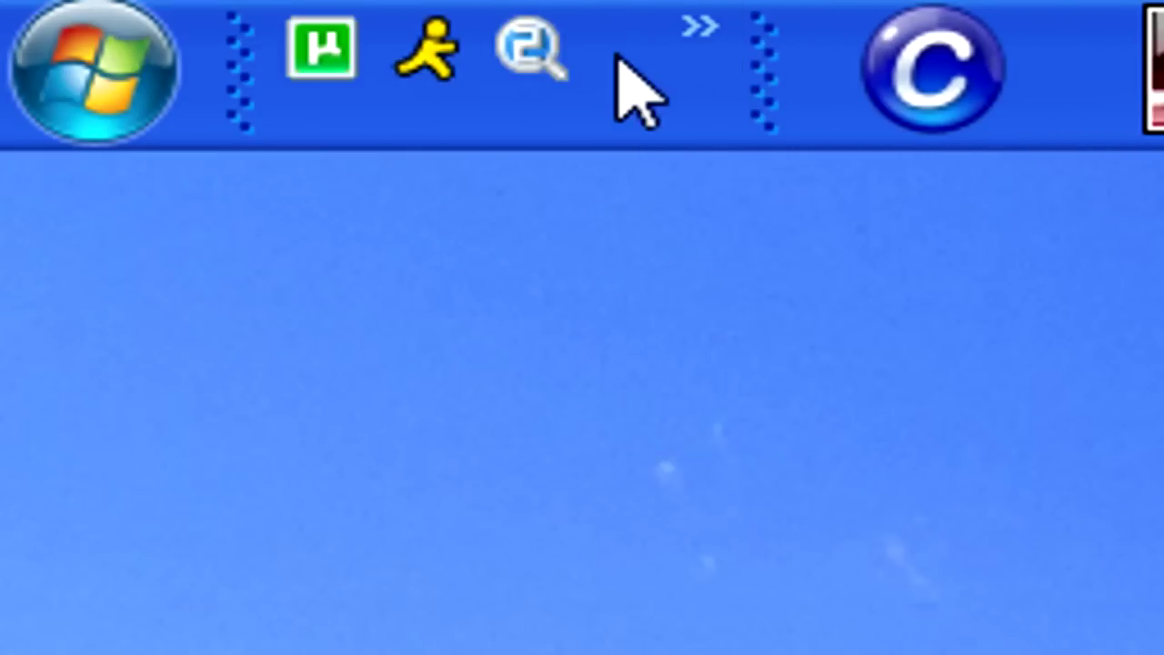
pyautogui.rightClick(370, 116)
# Step: Open the Quick Launch folder and scroll through its shortcuts
pyautogui.click(518, 259)
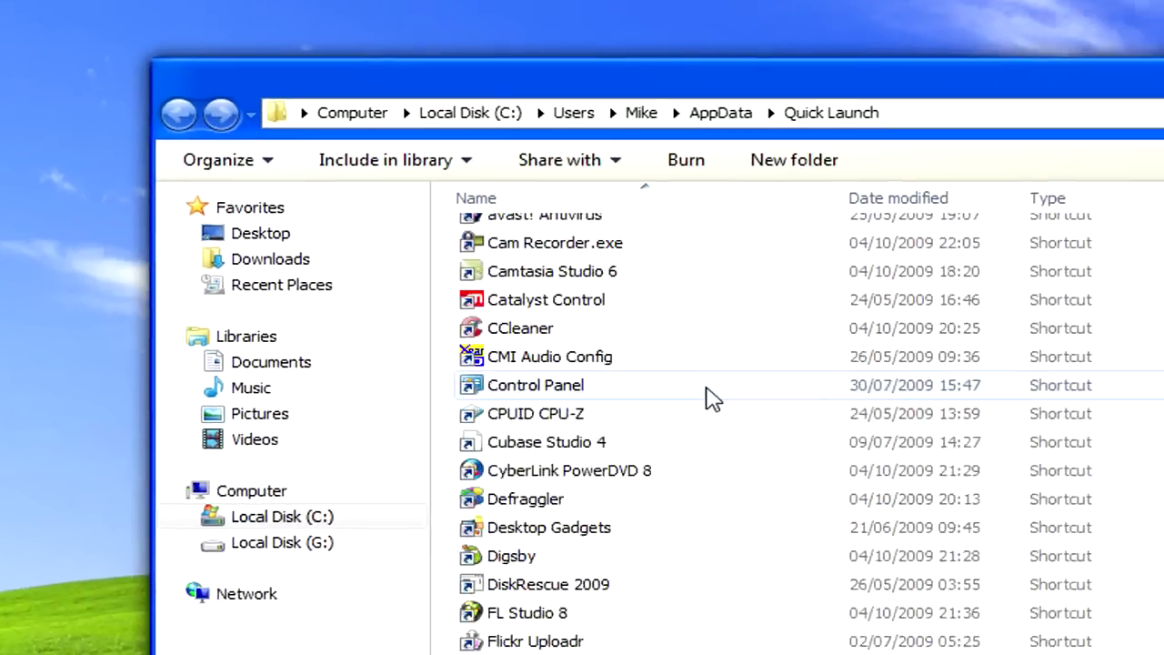
pyautogui.scroll(-2, 567, 301)
pyautogui.scroll(-7, 488, 270)
pyautogui.scroll(1, 461, 252)
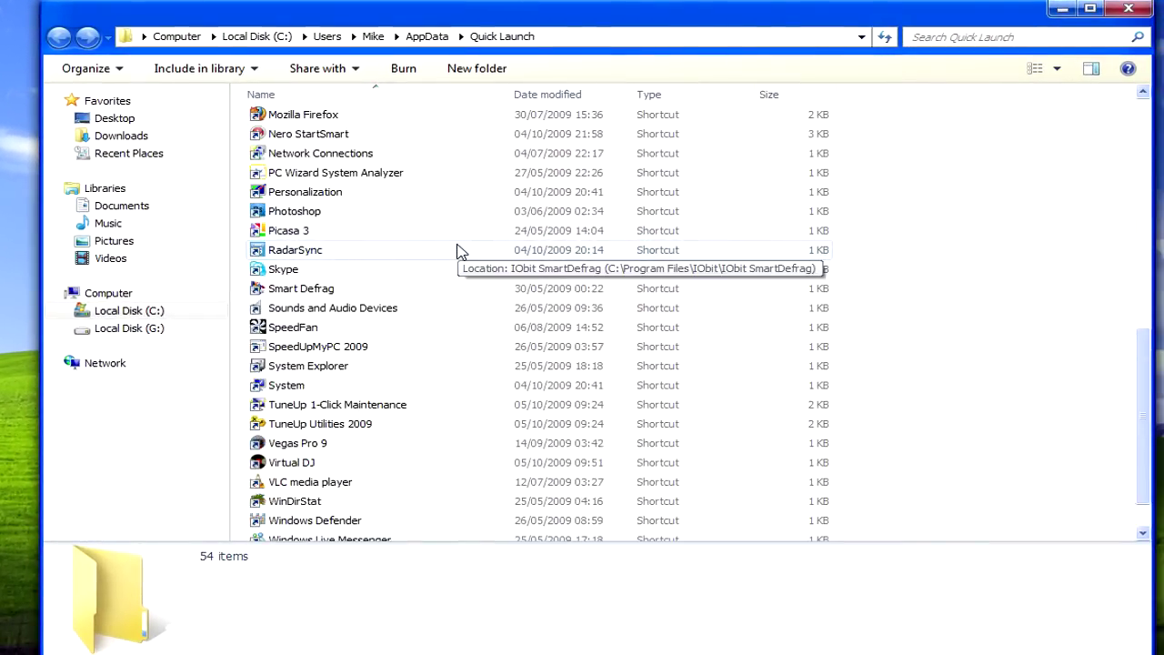
pyautogui.scroll(2, 461, 252)
pyautogui.scroll(7, 461, 252)
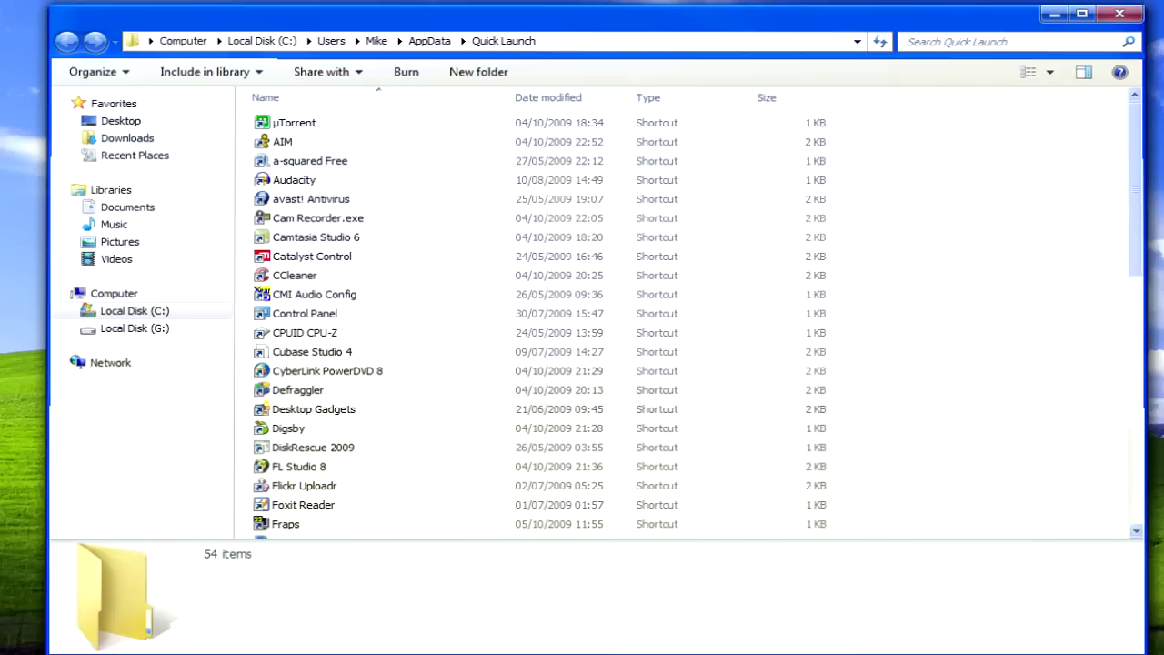
# Step: Close the Quick Launch folder and scroll through the toolbar's shortcut list
pyautogui.click(1119, 14)
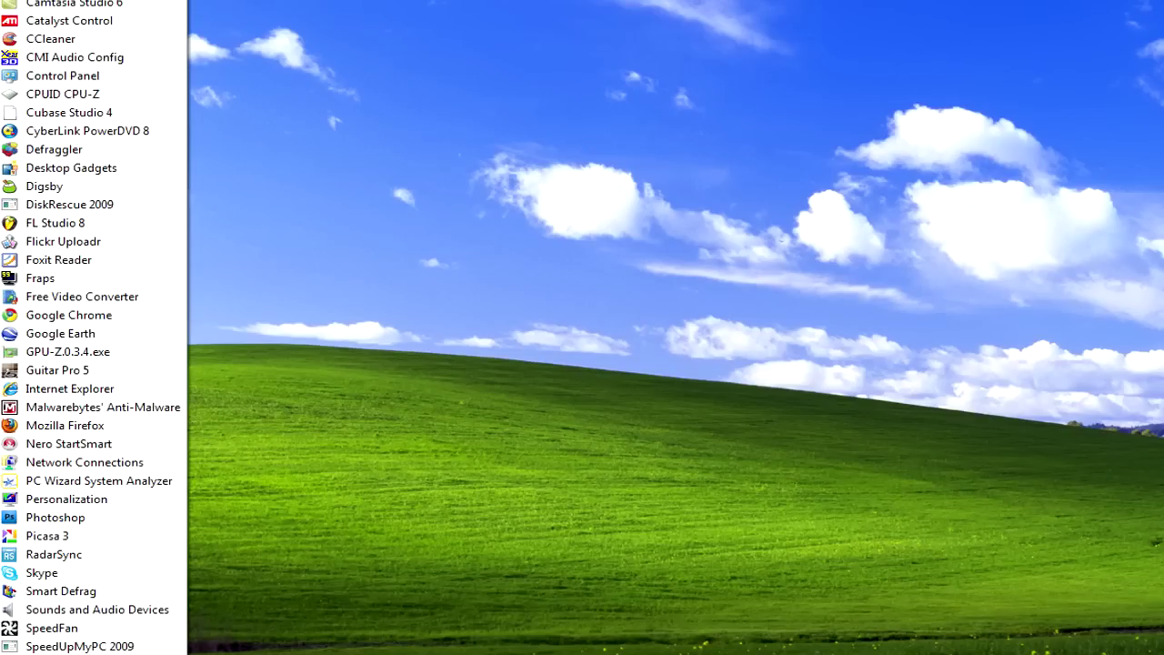
pyautogui.scroll(-2, 91, 609)
pyautogui.scroll(-2, 91, 609)
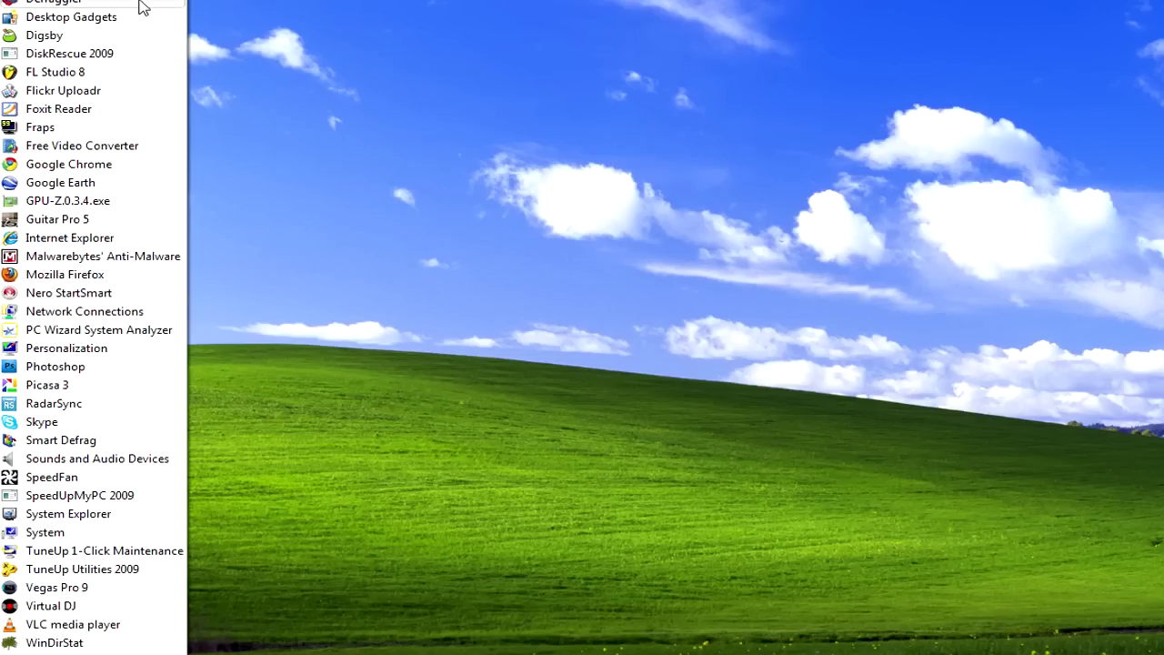
pyautogui.scroll(2, 91, 327)
pyautogui.scroll(2, 91, 327)
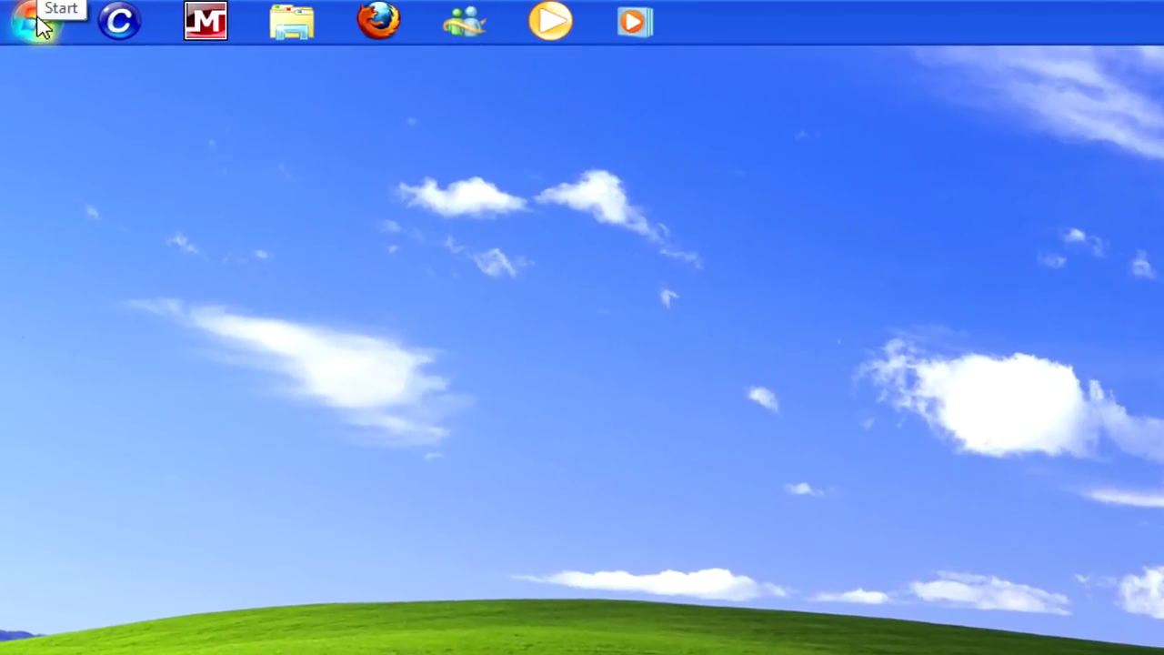
# Step: In Ease of Access mouse settings, tick 'Prevent windows from being automatically arranged'
pyautogui.click(38, 24)
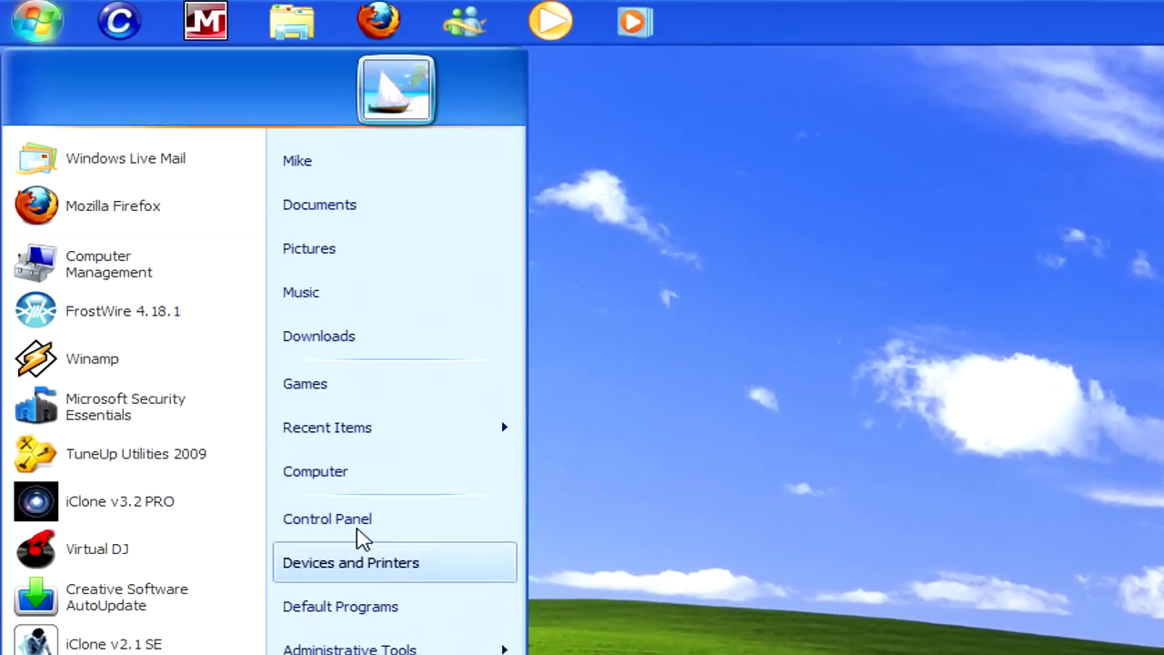
pyautogui.click(362, 532)
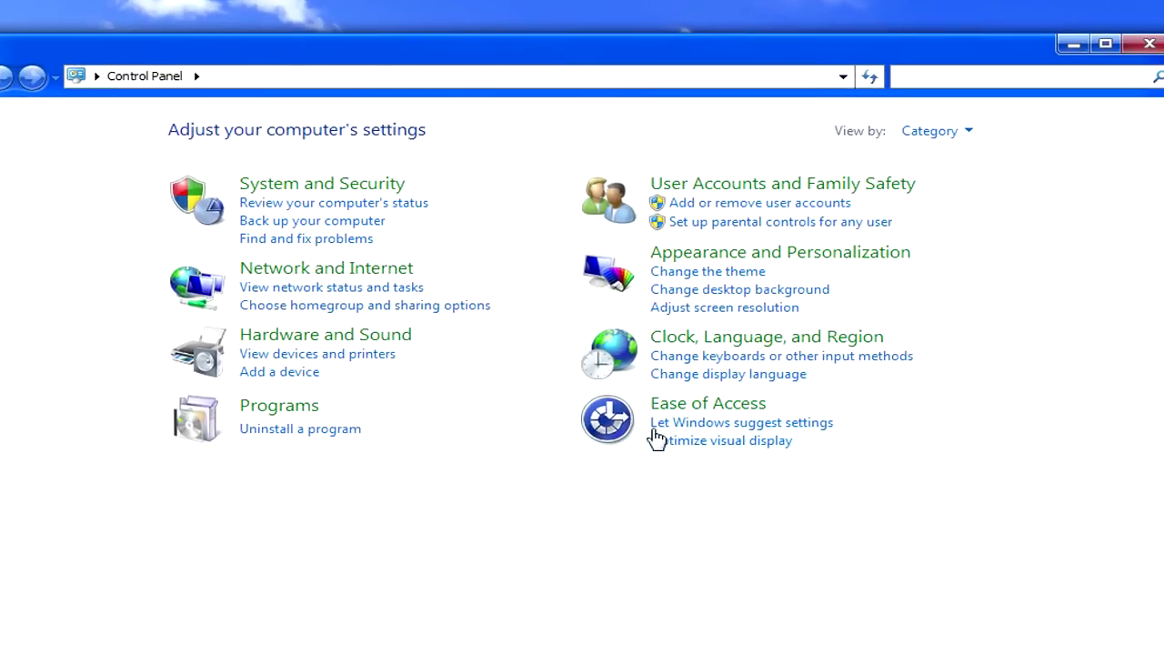
pyautogui.click(683, 411)
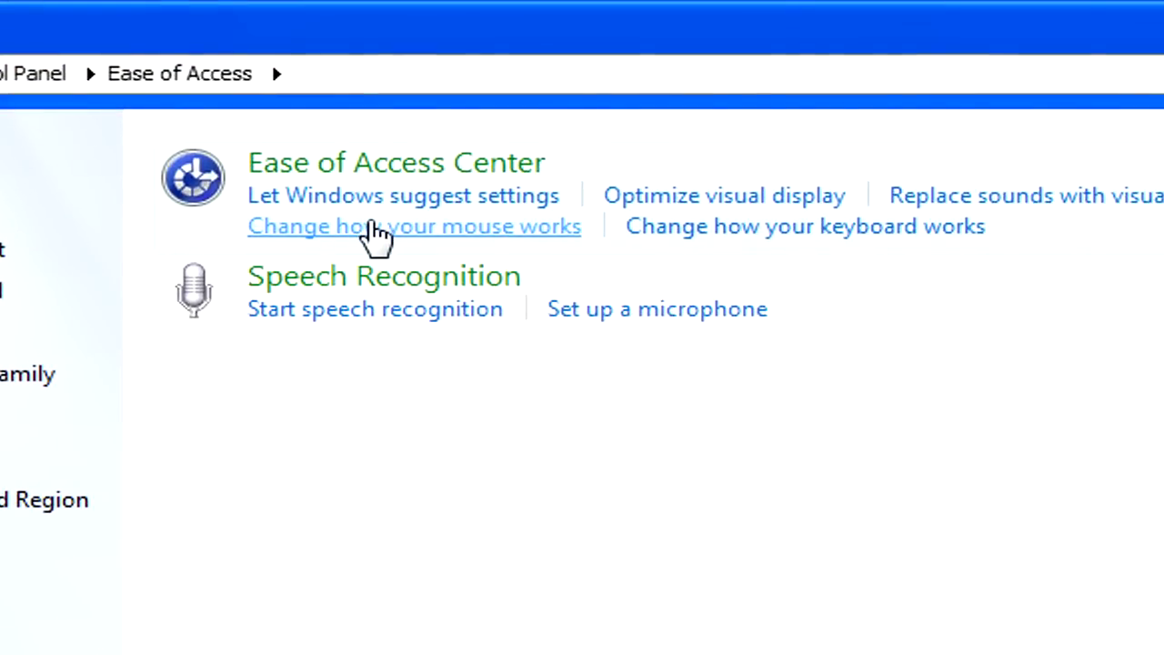
pyautogui.click(375, 230)
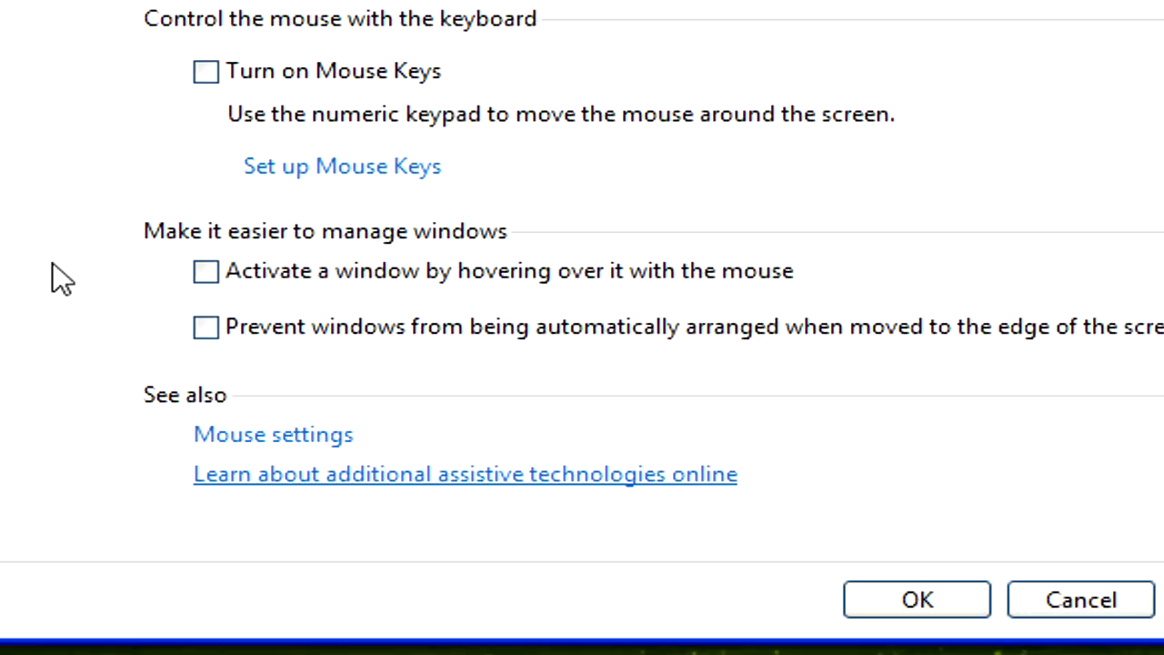
pyautogui.click(204, 329)
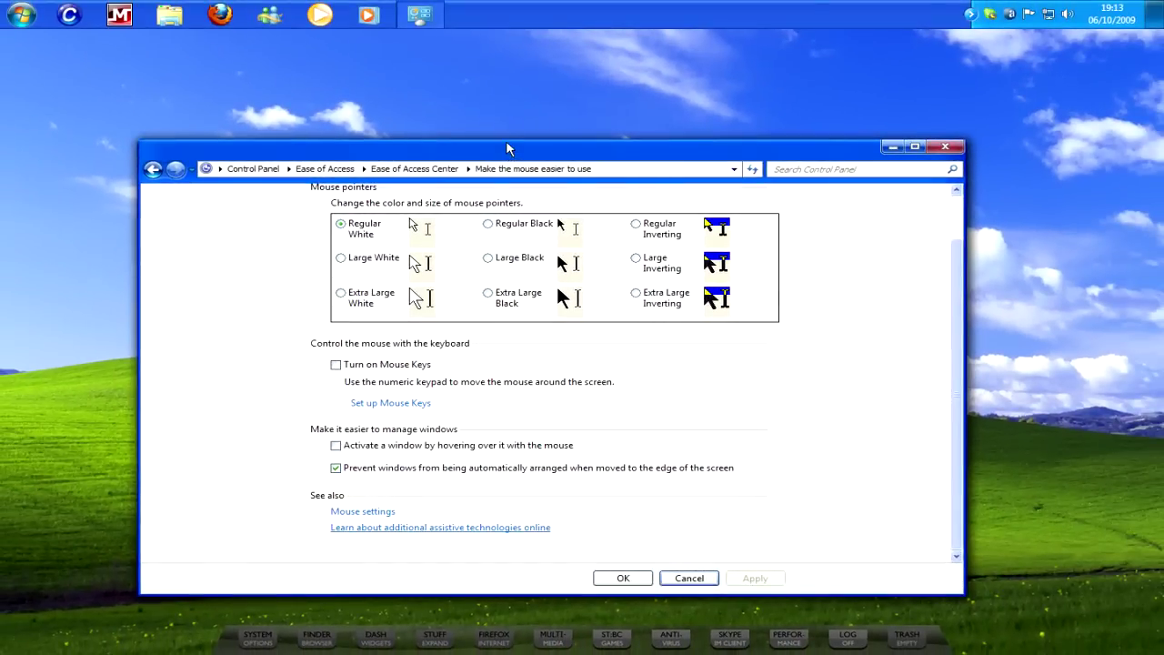
# Step: Test dragging the window, re-allow auto-arranging, then snap it full screen and right half
pyautogui.moveTo(506, 145)
pyautogui.mouseDown()
pyautogui.moveTo(2, 166)
pyautogui.moveTo(530, 59)
pyautogui.mouseUp()
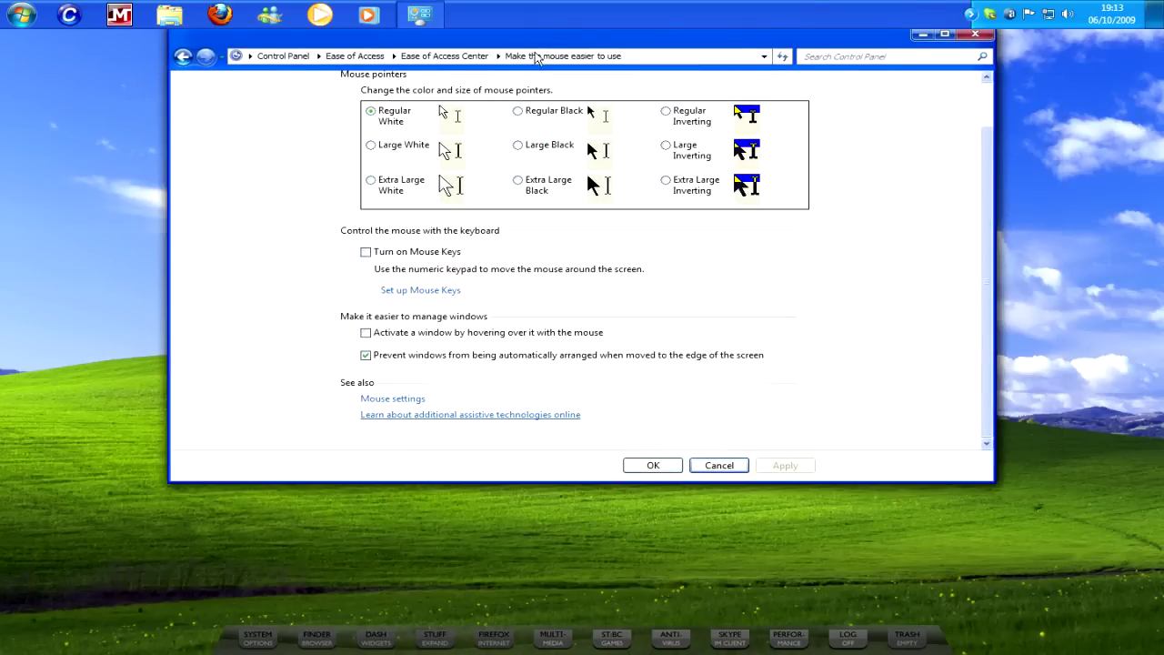
pyautogui.moveTo(530, 58)
pyautogui.mouseDown()
pyautogui.moveTo(567, 654)
pyautogui.moveTo(367, 69)
pyautogui.moveTo(376, 63)
pyautogui.mouseUp()
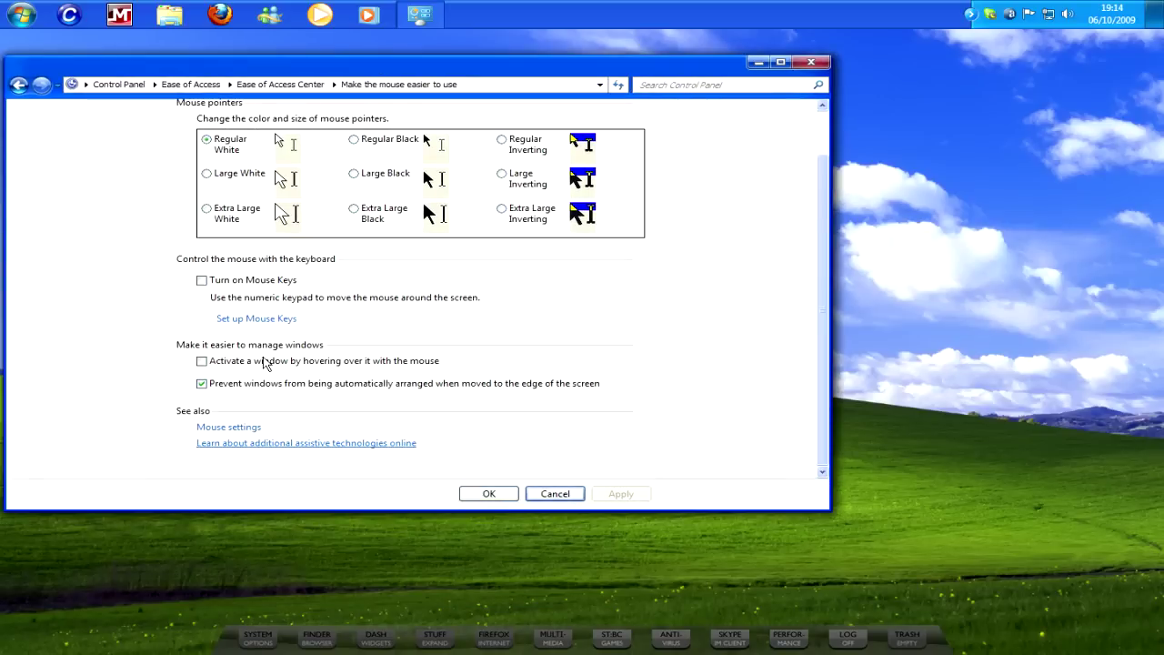
pyautogui.click(201, 382)
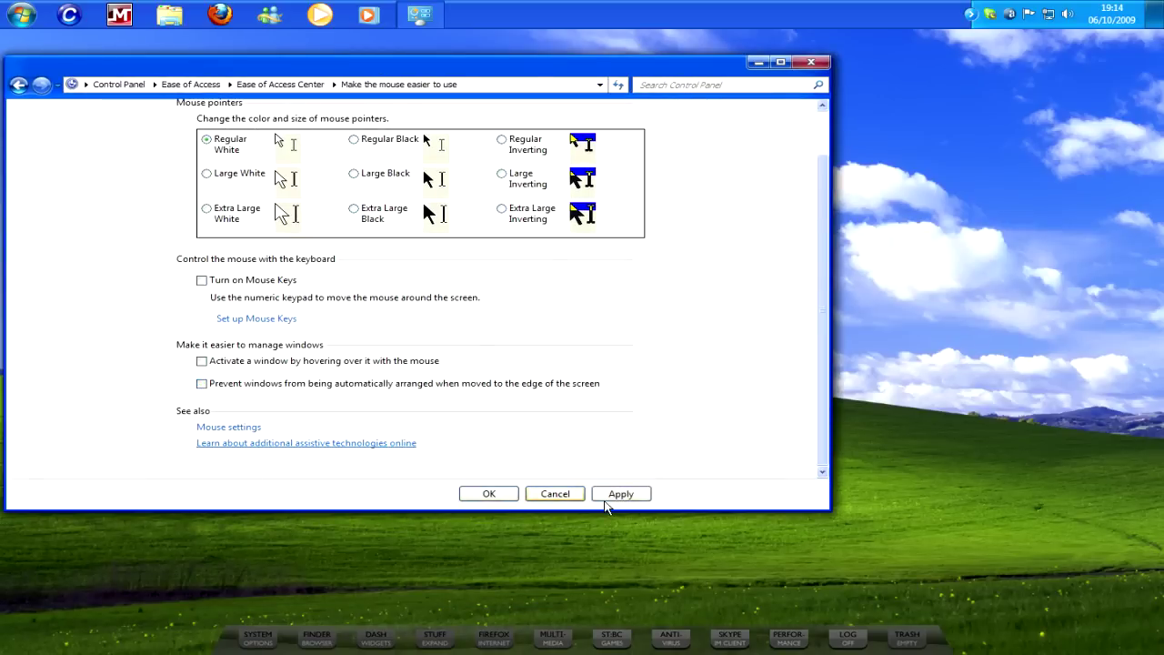
pyautogui.moveTo(317, 69)
pyautogui.mouseDown()
pyautogui.moveTo(442, 52)
pyautogui.moveTo(492, 27)
pyautogui.moveTo(503, 60)
pyautogui.moveTo(4, 141)
pyautogui.mouseUp()
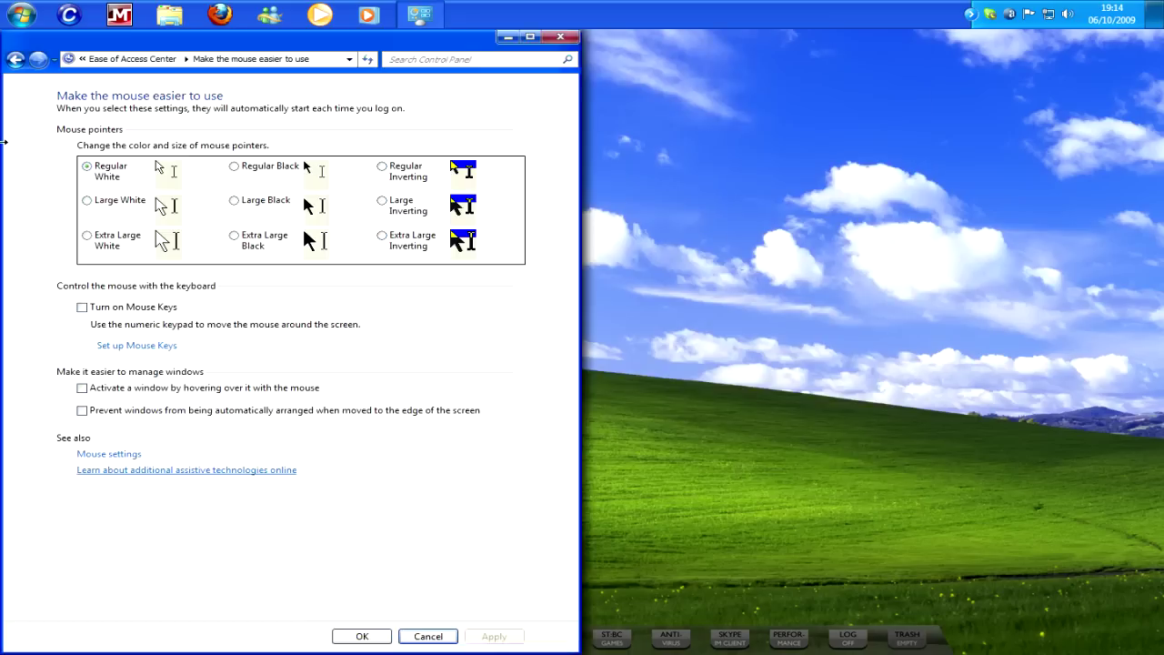
pyautogui.moveTo(200, 57)
pyautogui.mouseDown()
pyautogui.moveTo(1163, 228)
pyautogui.moveTo(1163, 219)
pyautogui.mouseUp()
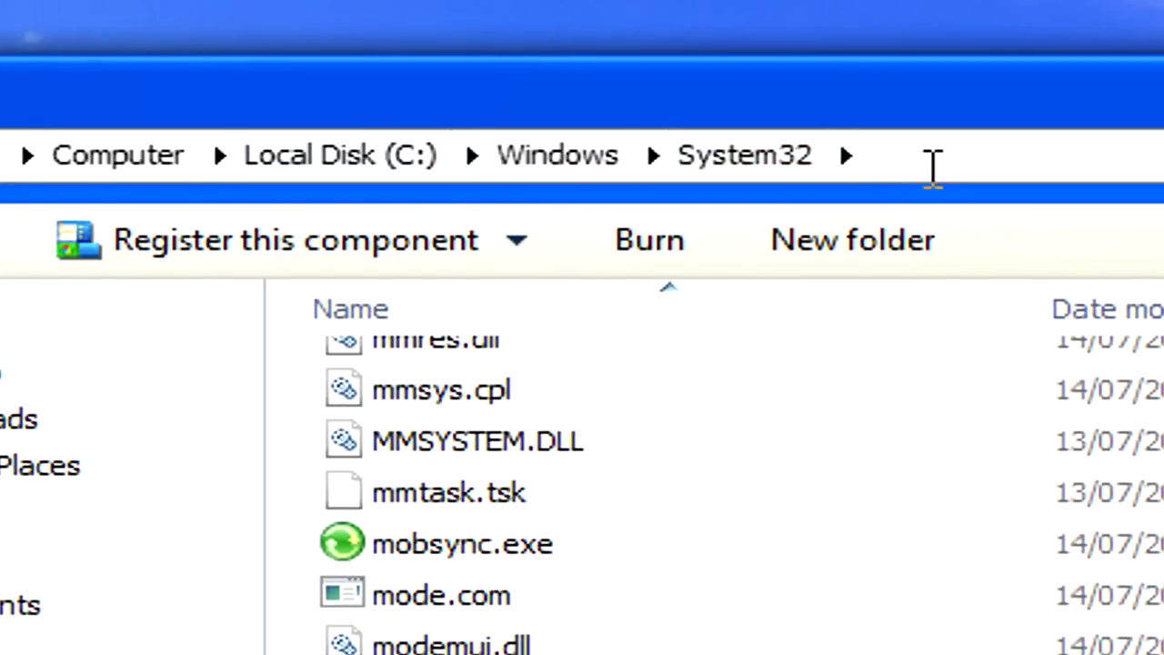
# Step: Rename System32's MP3DMOD.DLL to MP3DMOD.DLL.bak, accepting the extension-change warning
pyautogui.click(933, 165)
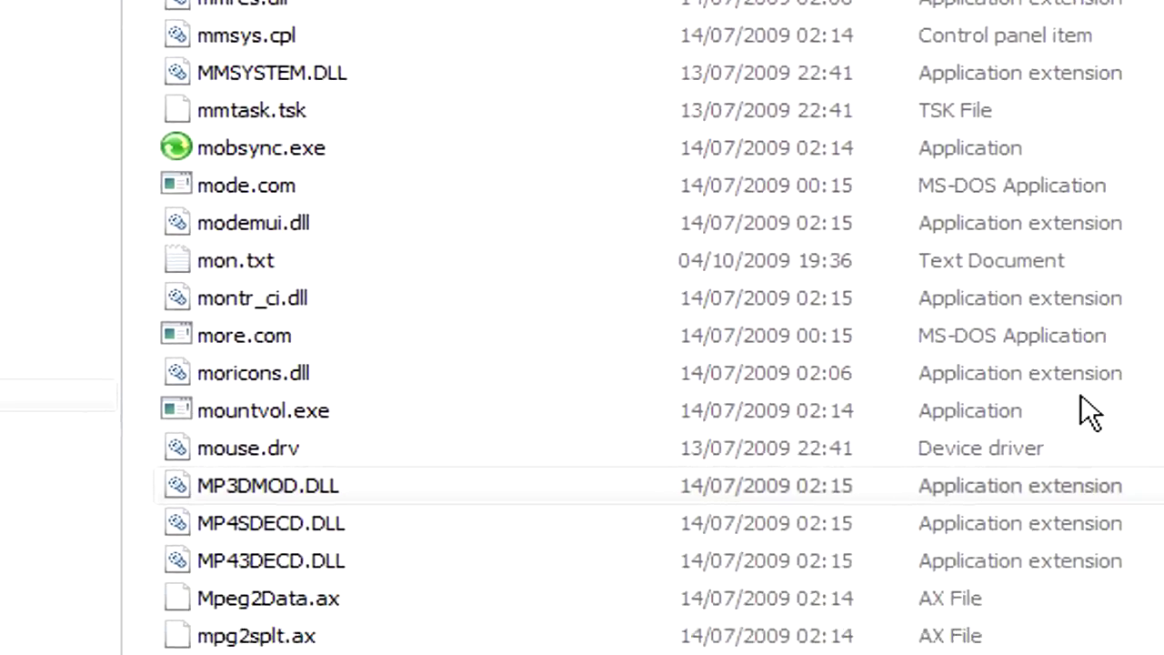
pyautogui.click(259, 503)
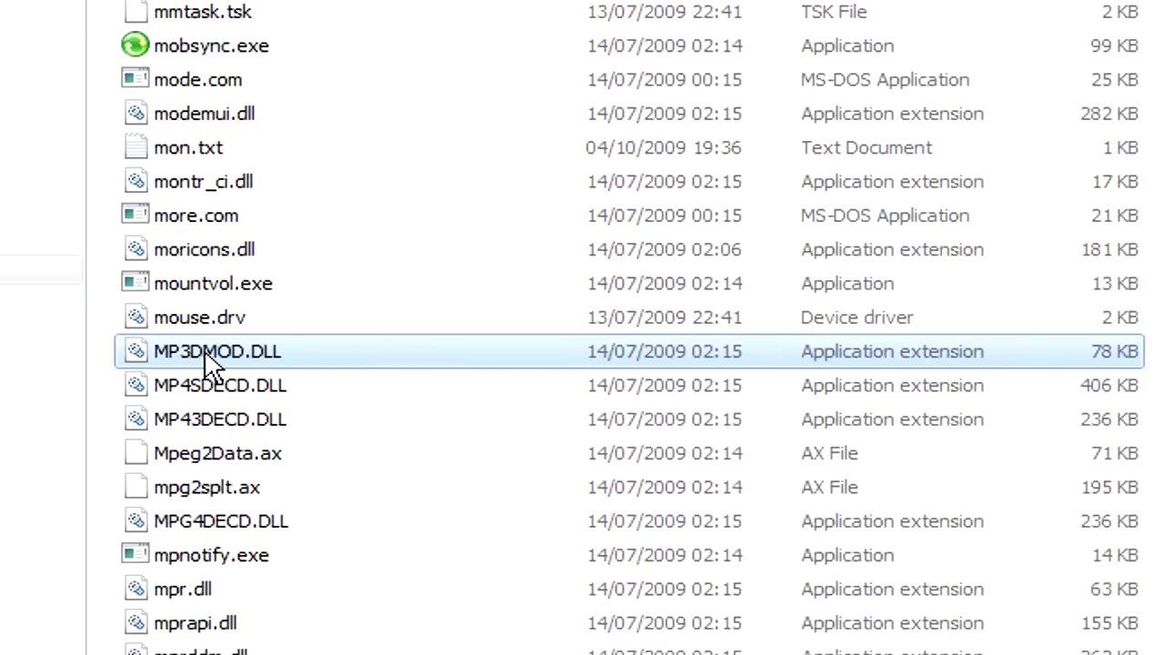
pyautogui.moveTo(268, 485)
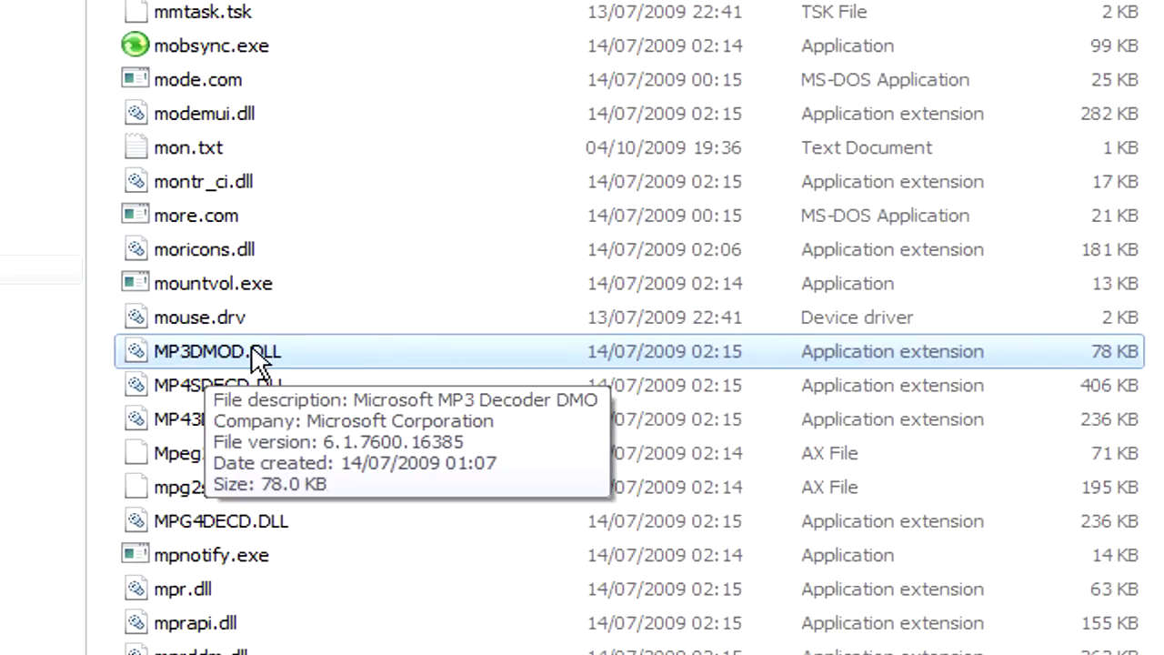
pyautogui.rightClick(309, 361)
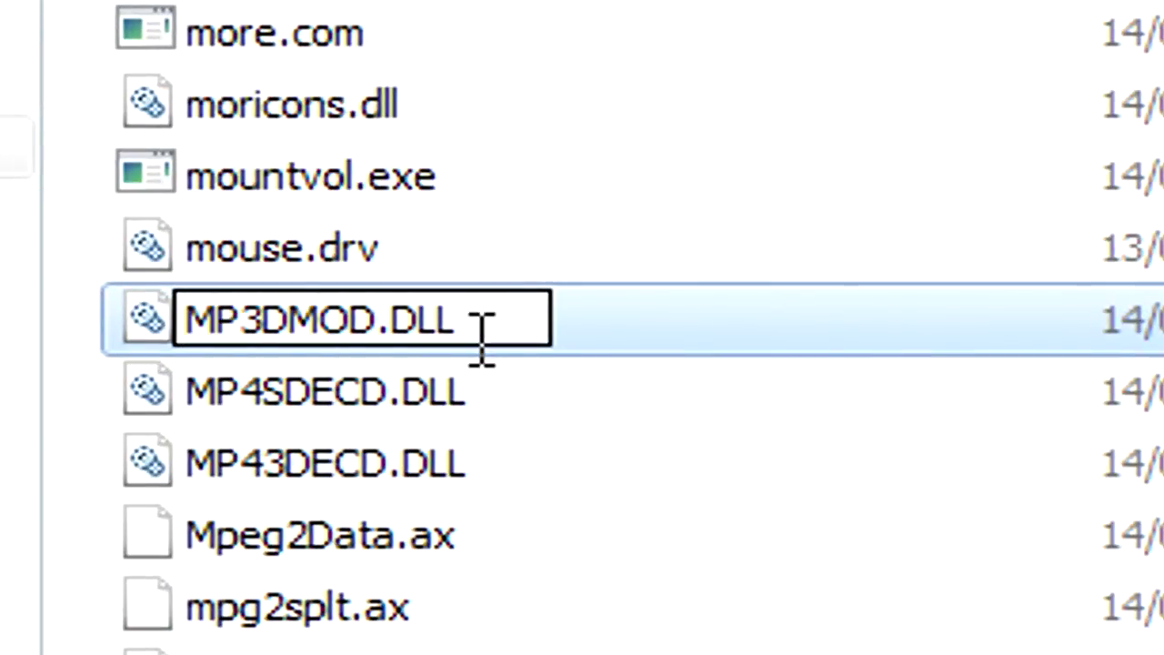
pyautogui.write('.')
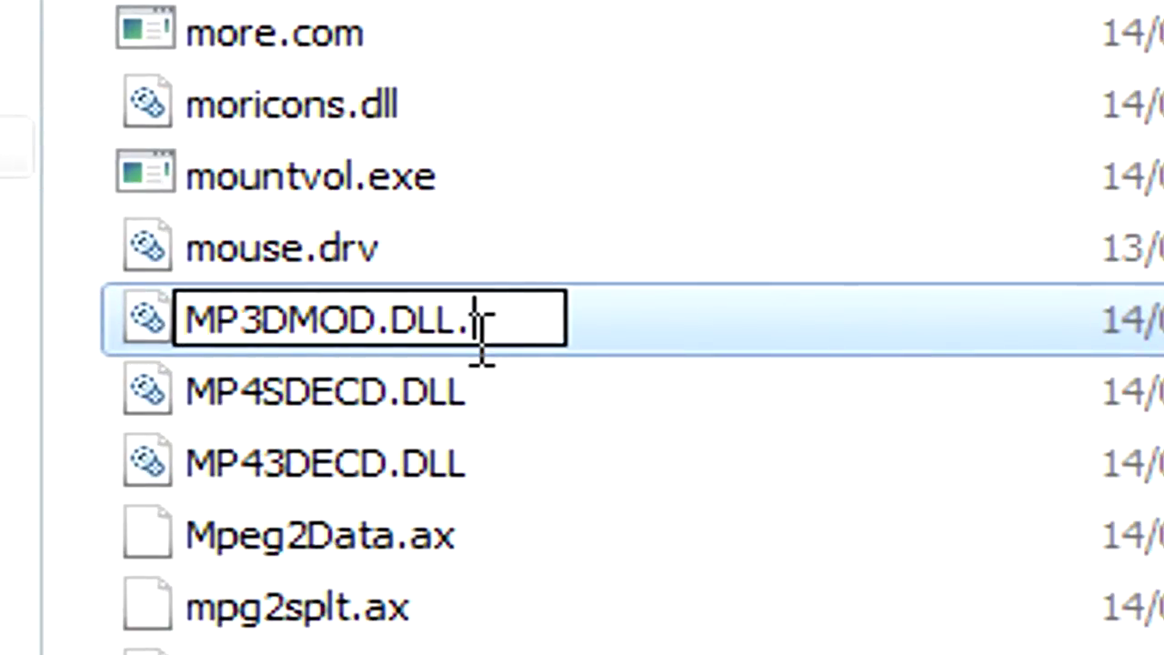
pyautogui.write('bak')
pyautogui.press('Return')
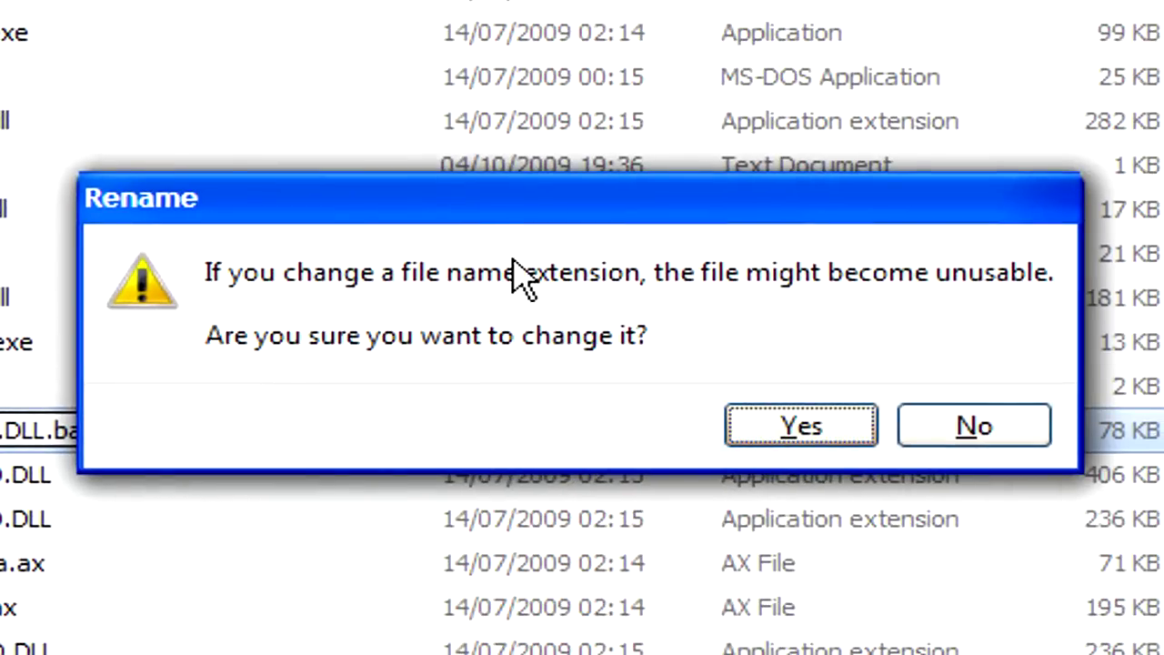
pyautogui.click(798, 429)
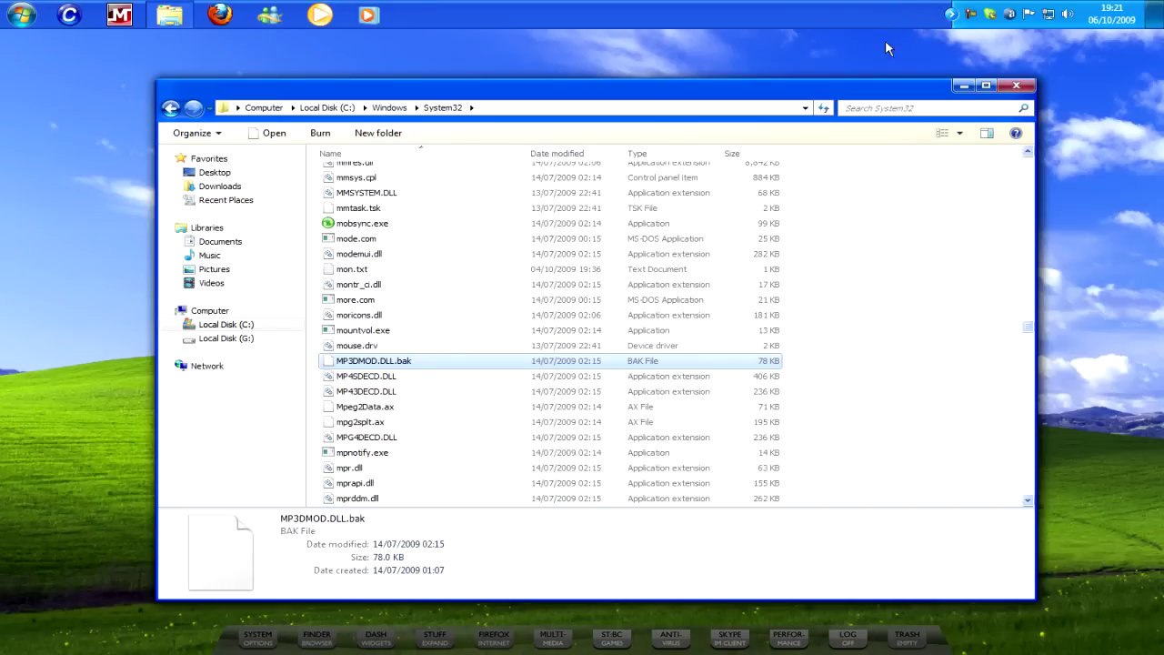
# Step: Close the System32 Explorer window
pyautogui.click(1016, 86)
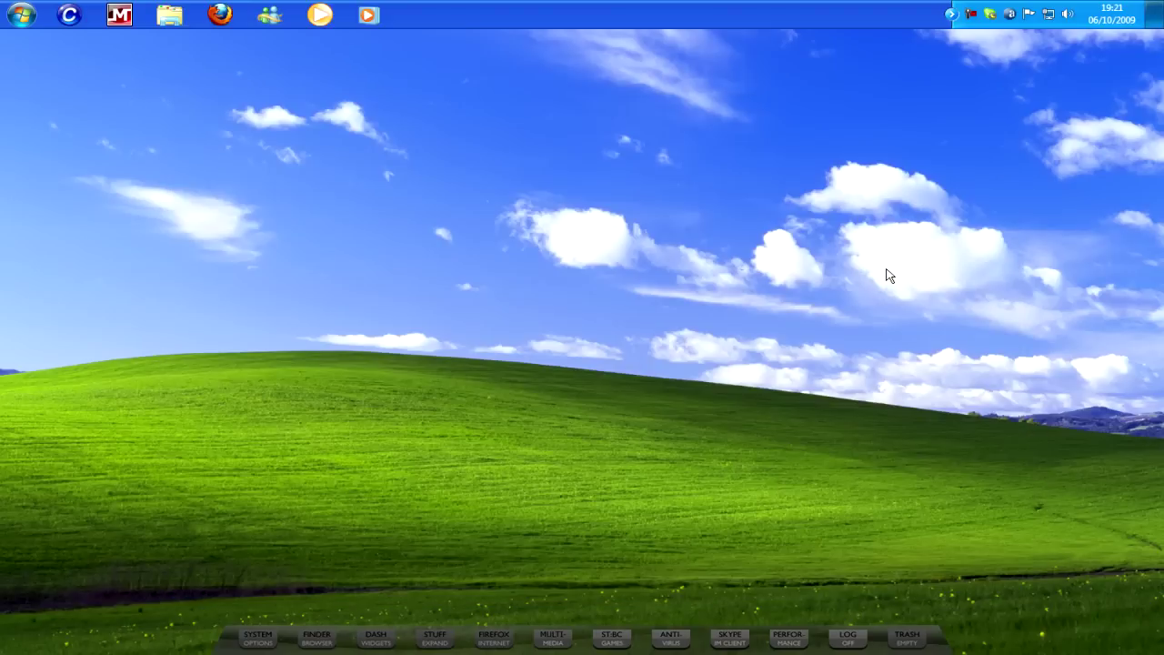